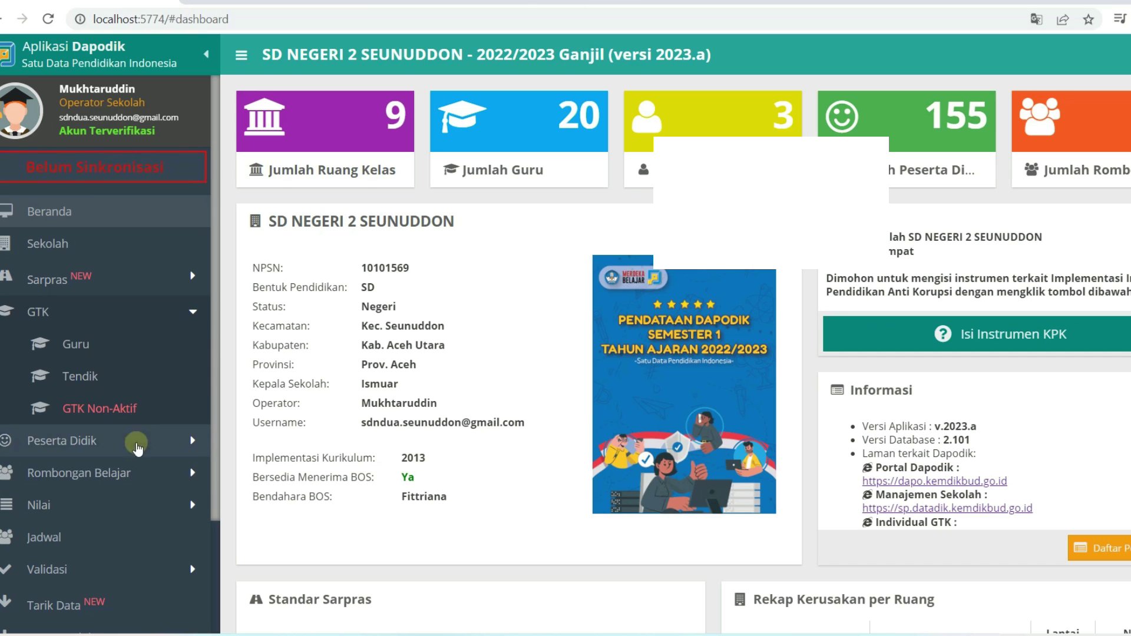
Glance at the Dapodik Tendik staff list, return to the dashboard, and open a new browser tab
click(116, 377)
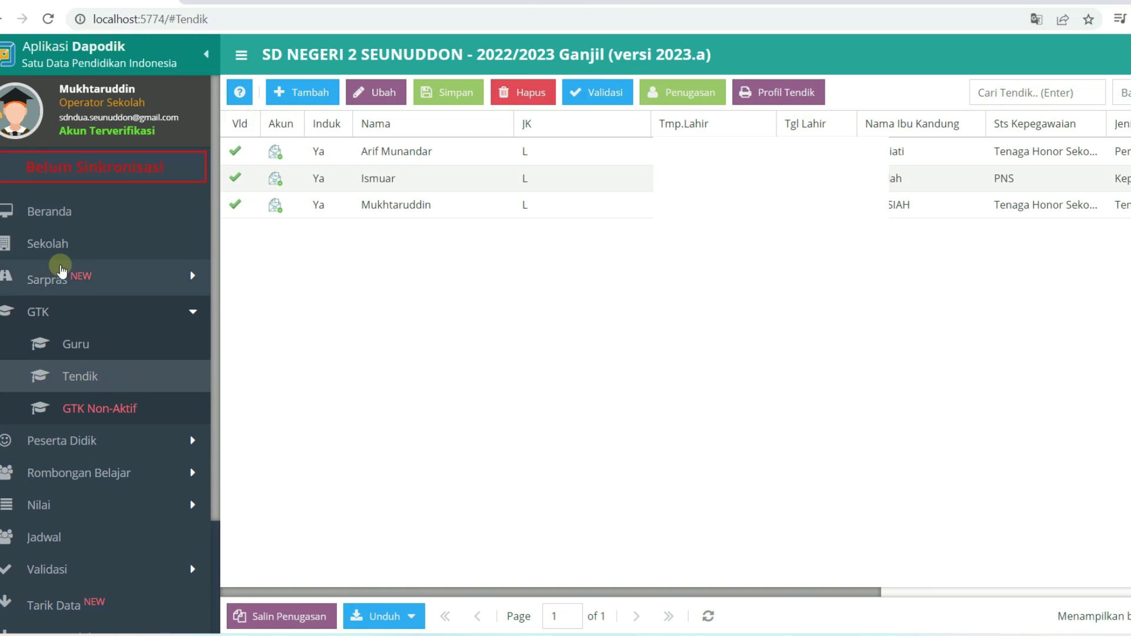
click(72, 224)
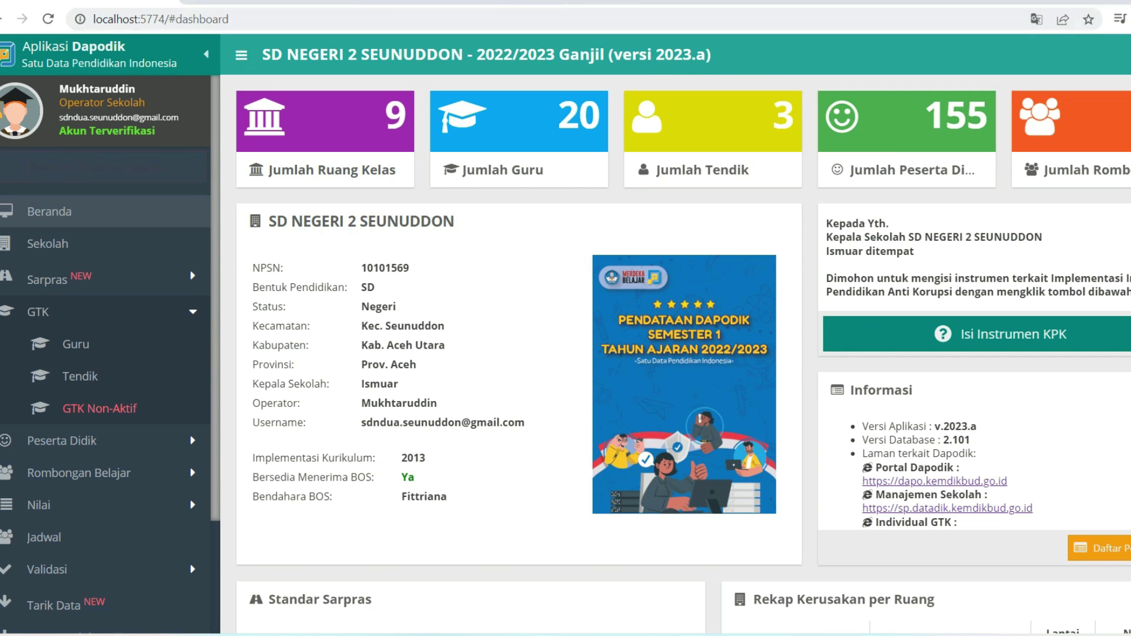
click(585, 1)
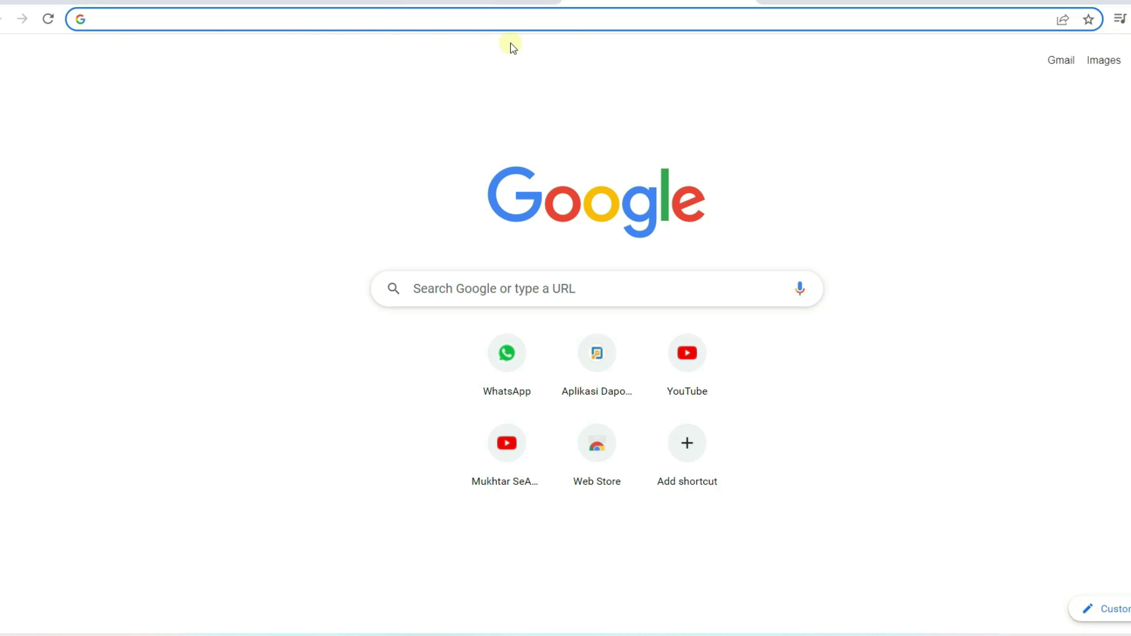
Search Google for 'sdm pusdatin', open sdm.data.kemdikbud.go.id, and dismiss its update notice
text(sdm)
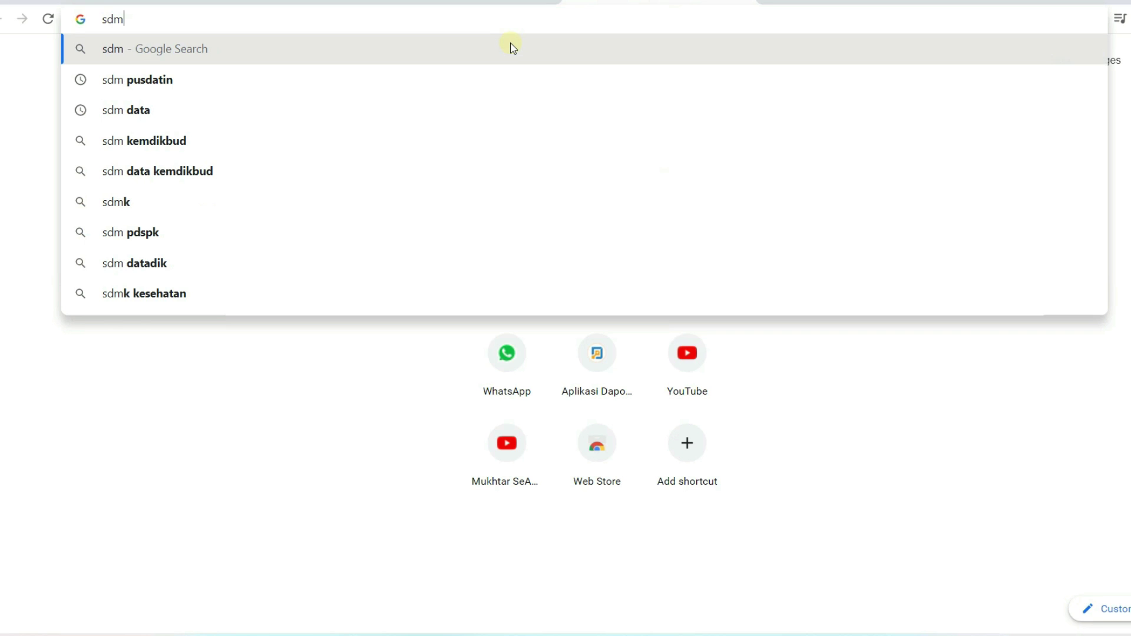
text( pus)
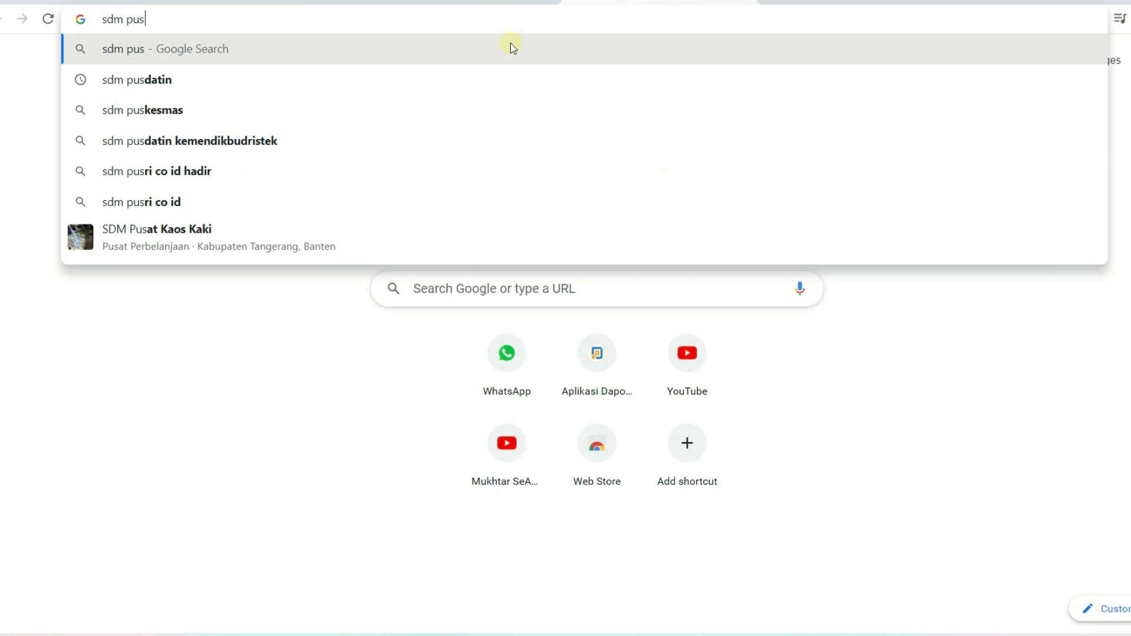
text(da)
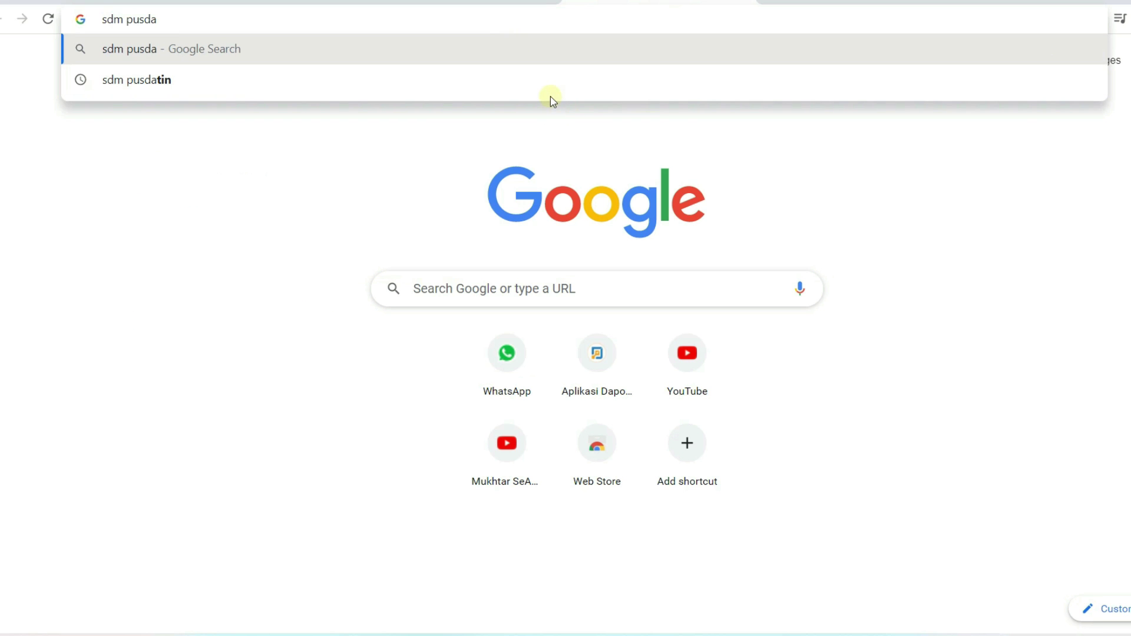
click(549, 88)
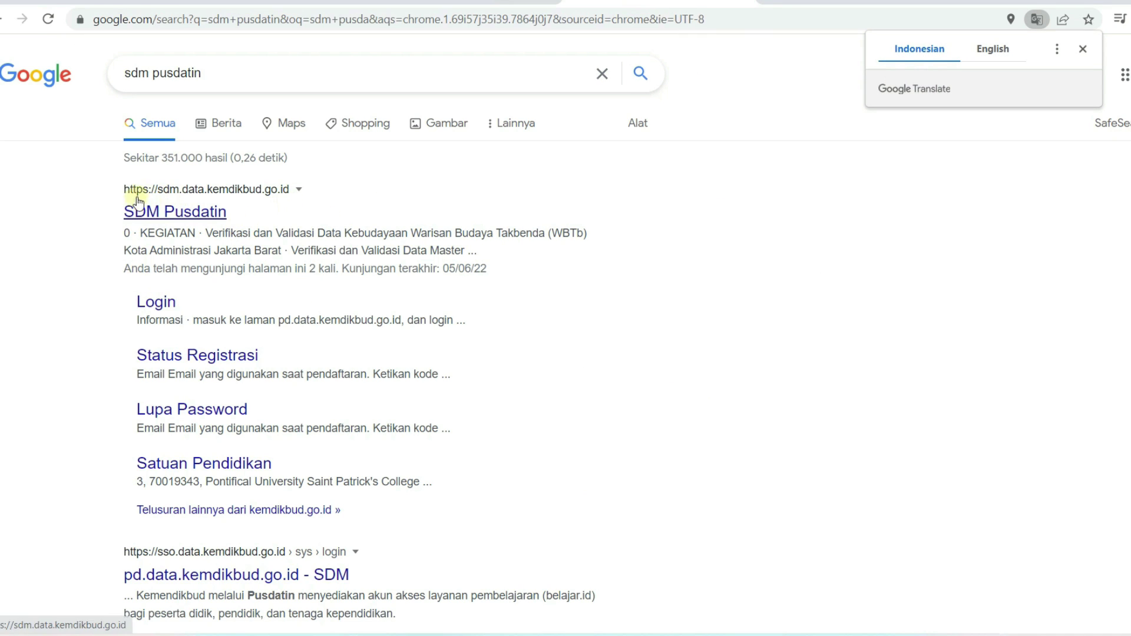
click(169, 218)
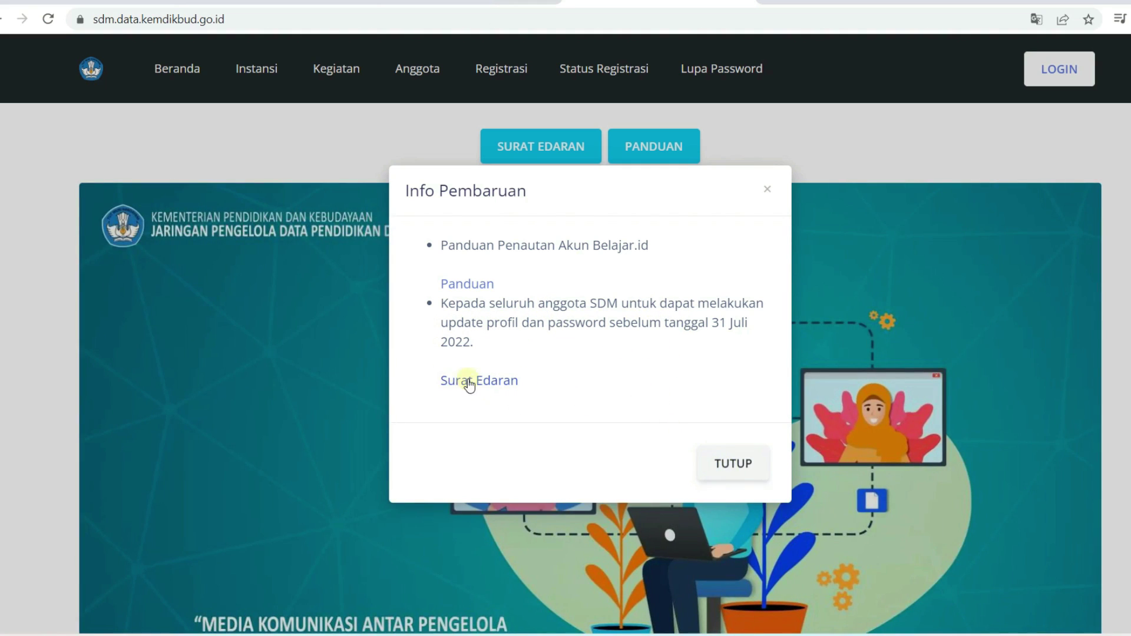
click(728, 464)
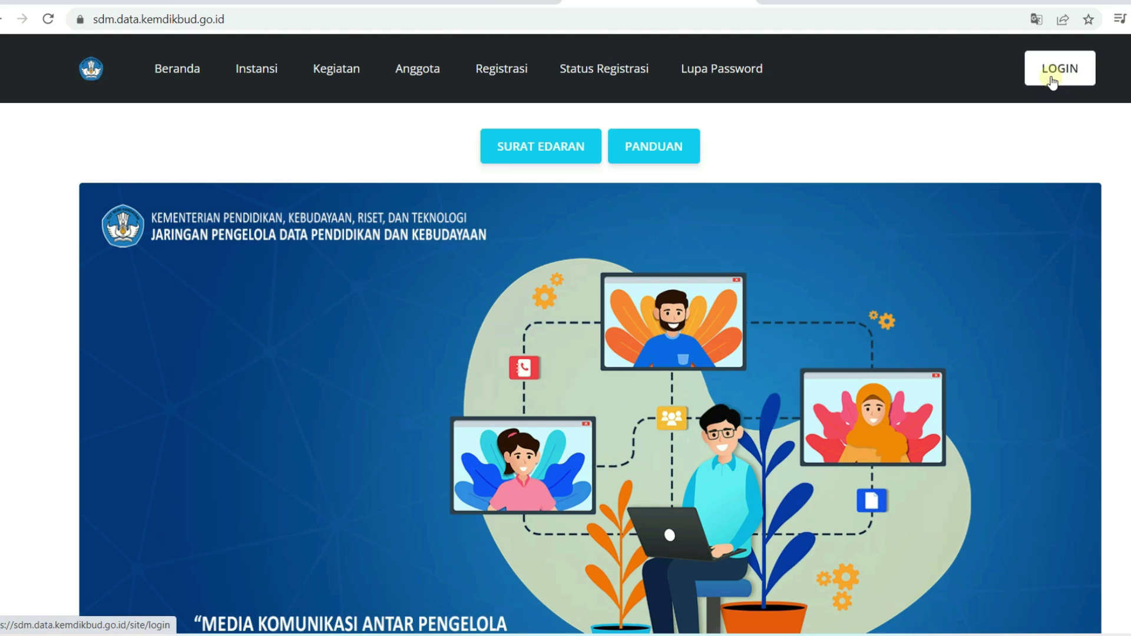
Log in to SDM Pusdatin with the browser's saved e-mail and password
click(1052, 82)
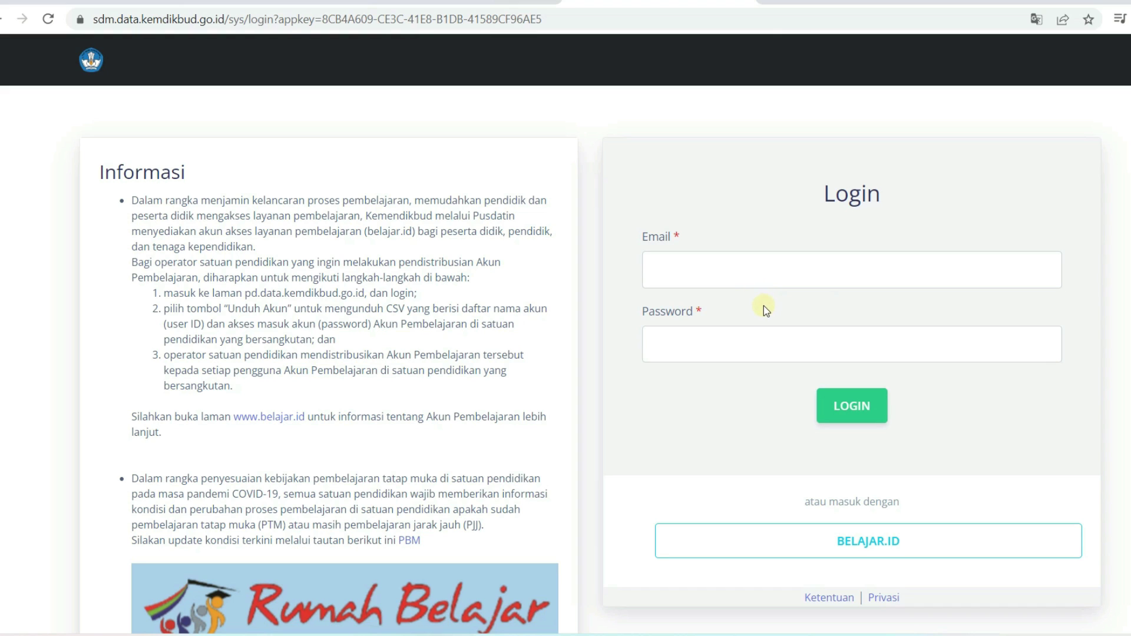
click(761, 275)
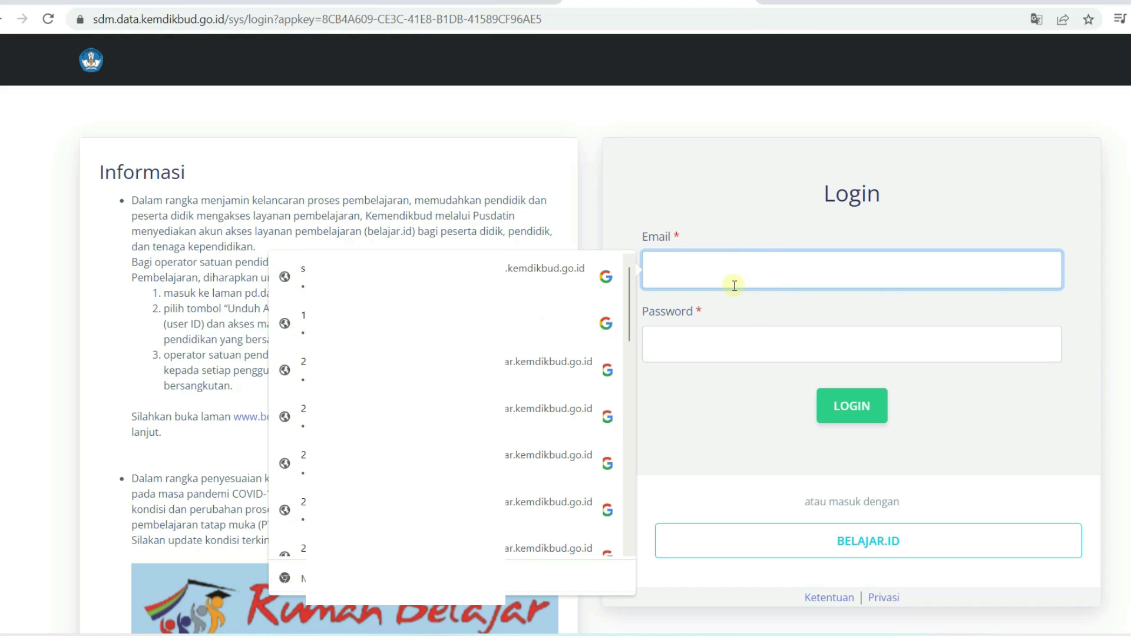
key(Down)
key(Return)
click(753, 353)
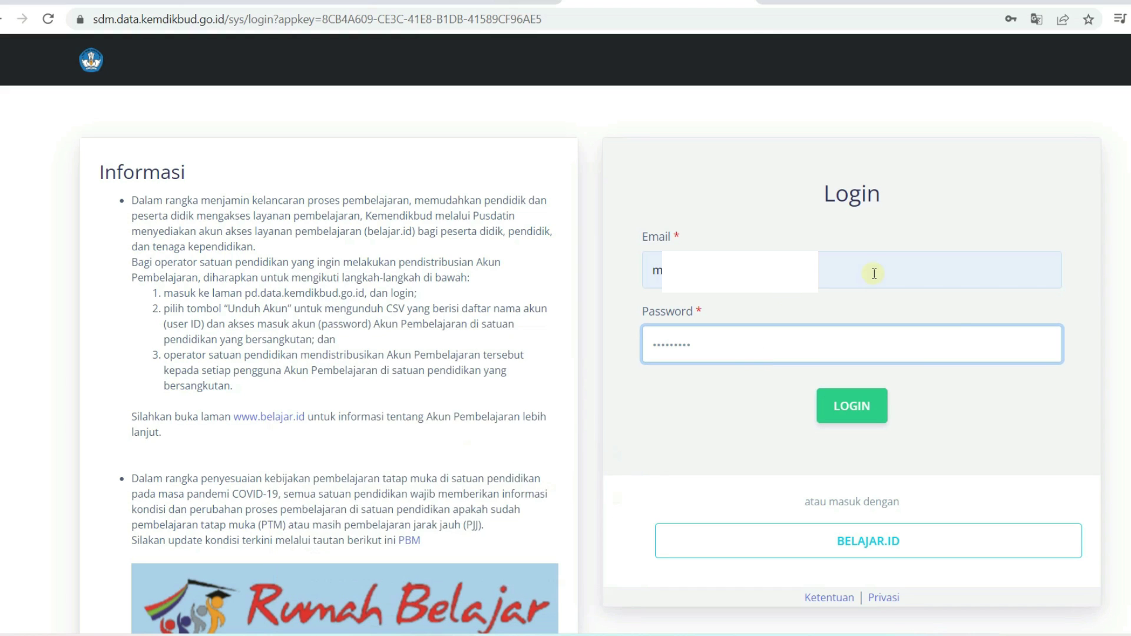
click(869, 392)
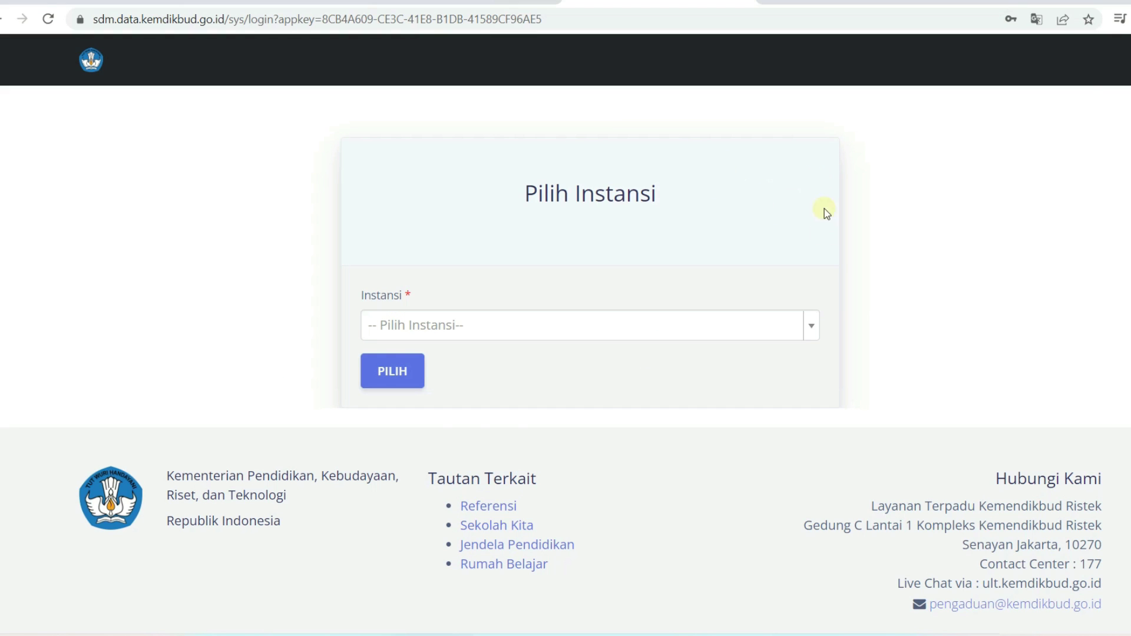
Select SD NEGERI 2 SEUNUDDON as the institution and enter the site
click(812, 328)
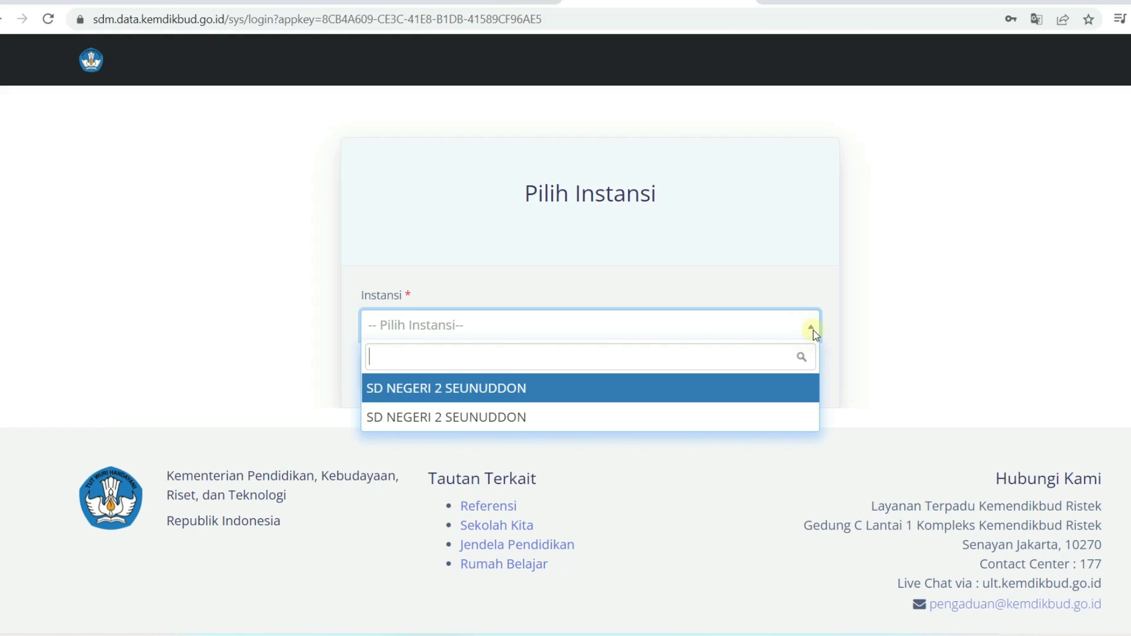
click(812, 285)
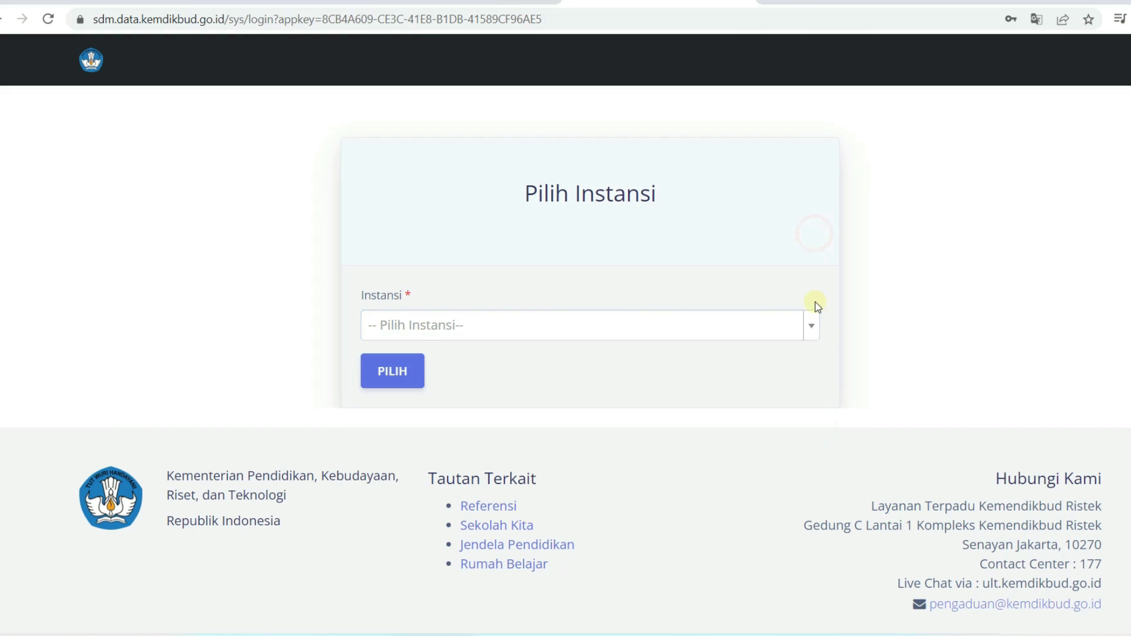
scroll(624, 211, down, 1)
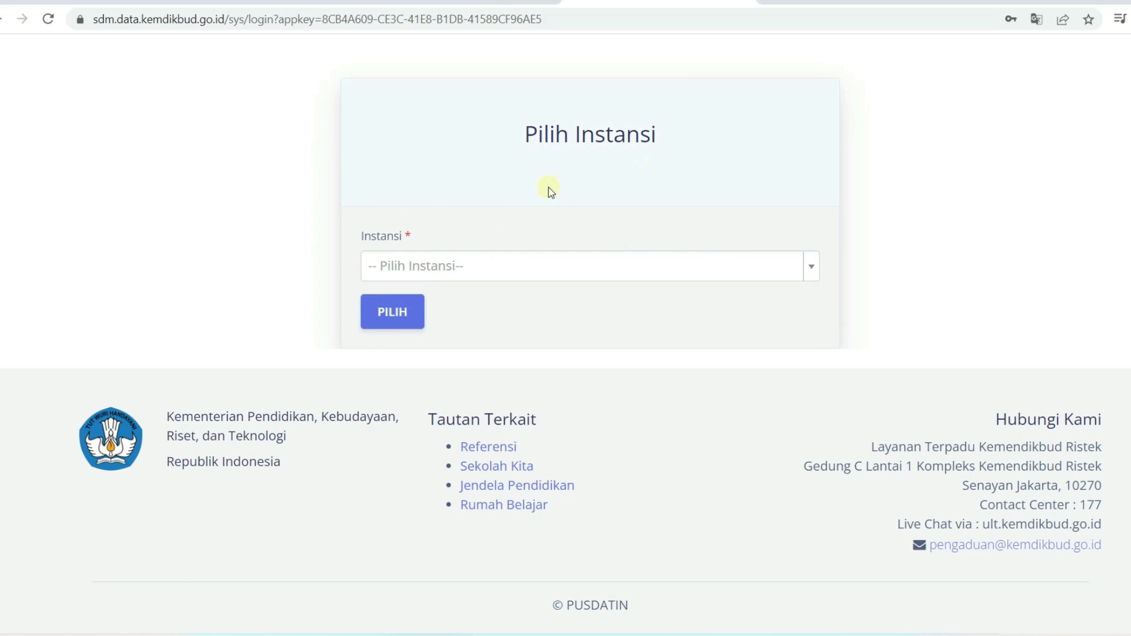
click(812, 272)
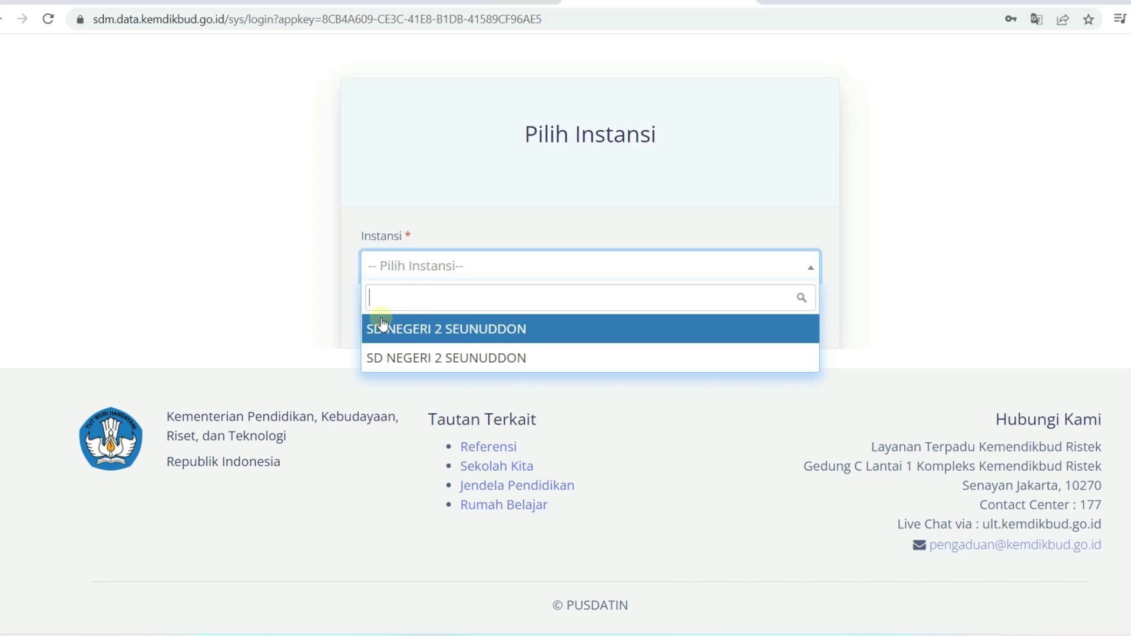
click(525, 340)
click(383, 318)
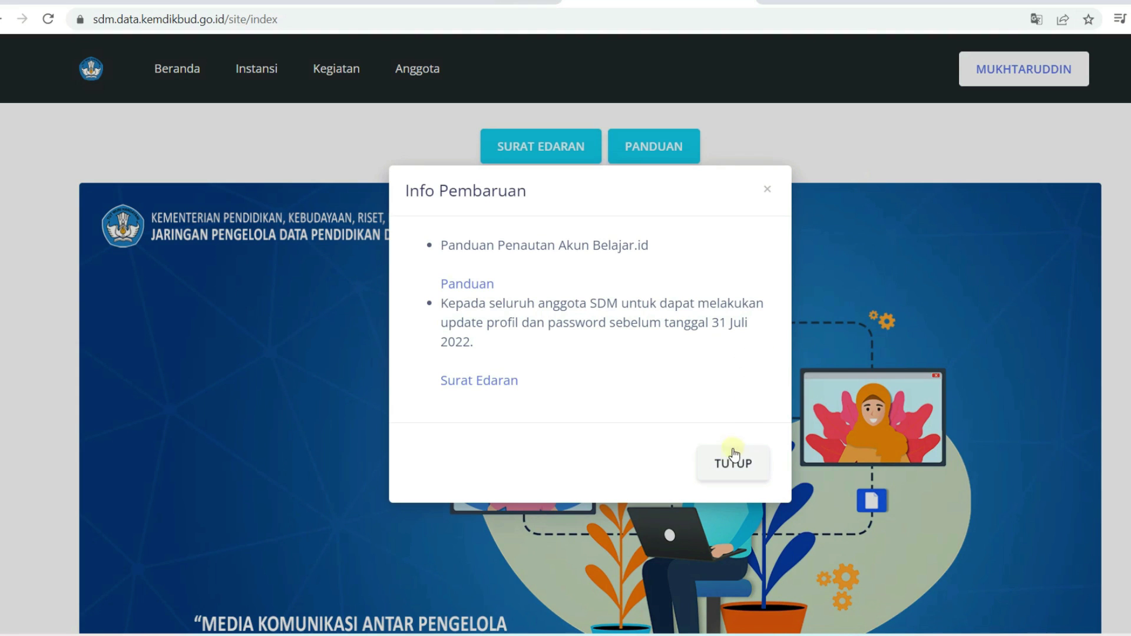
Dismiss the update notice and open the profile update form
click(733, 457)
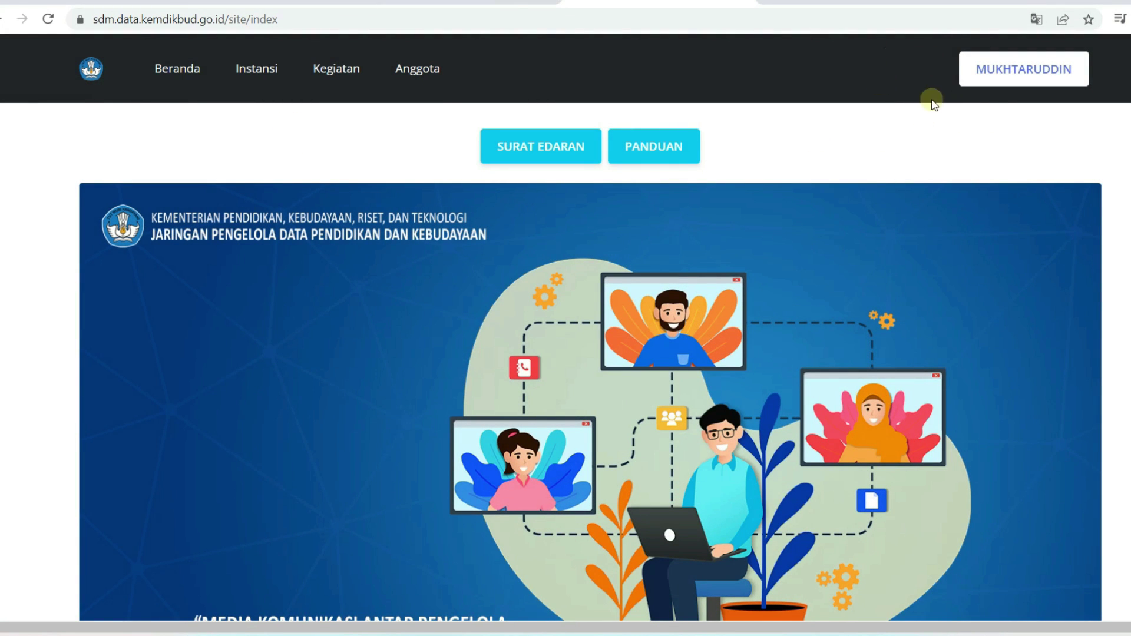
mouse_move(1023, 68)
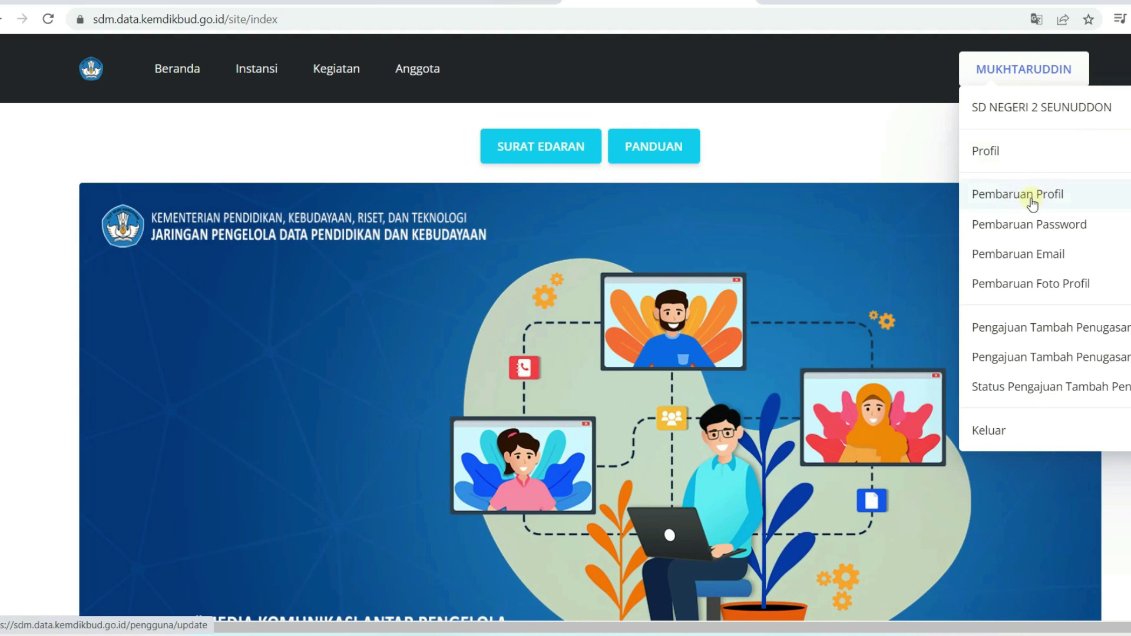
click(1023, 192)
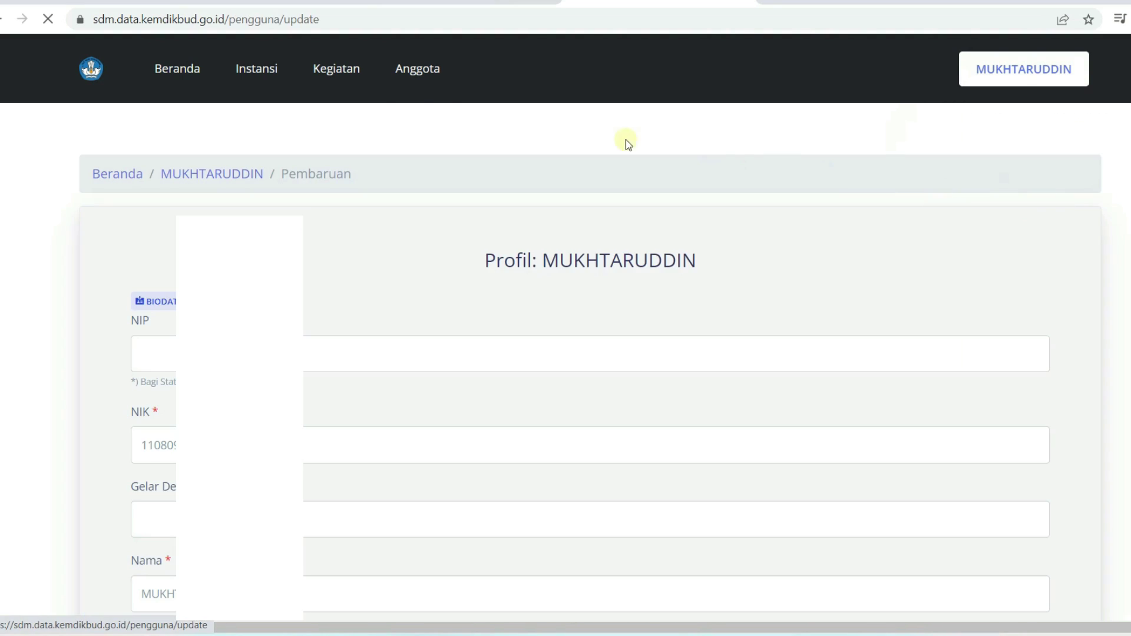
mouse_move(369, 94)
scroll(453, 192, down, 4)
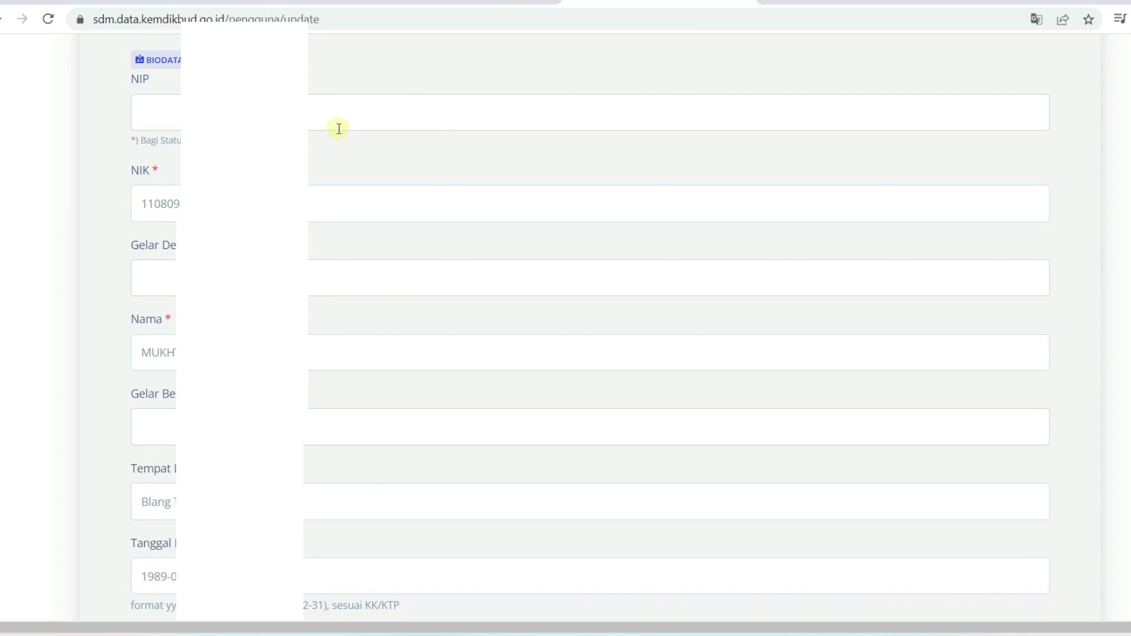
Review the NIP, NIK and name fields, keeping S.Kom as the trailing degree
click(318, 115)
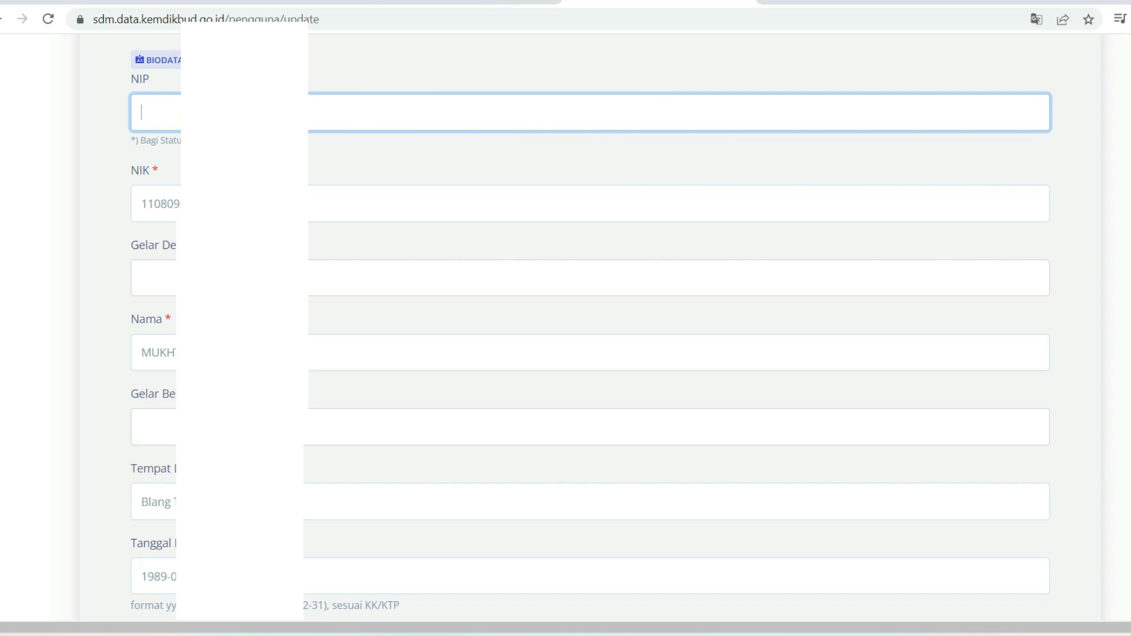
click(397, 160)
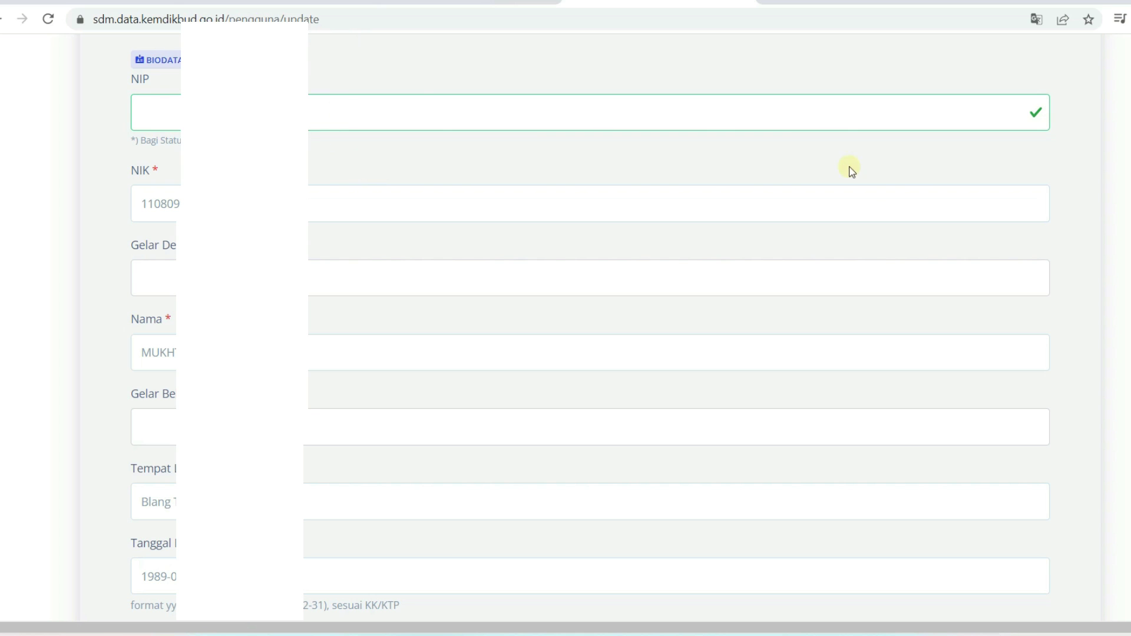
click(313, 206)
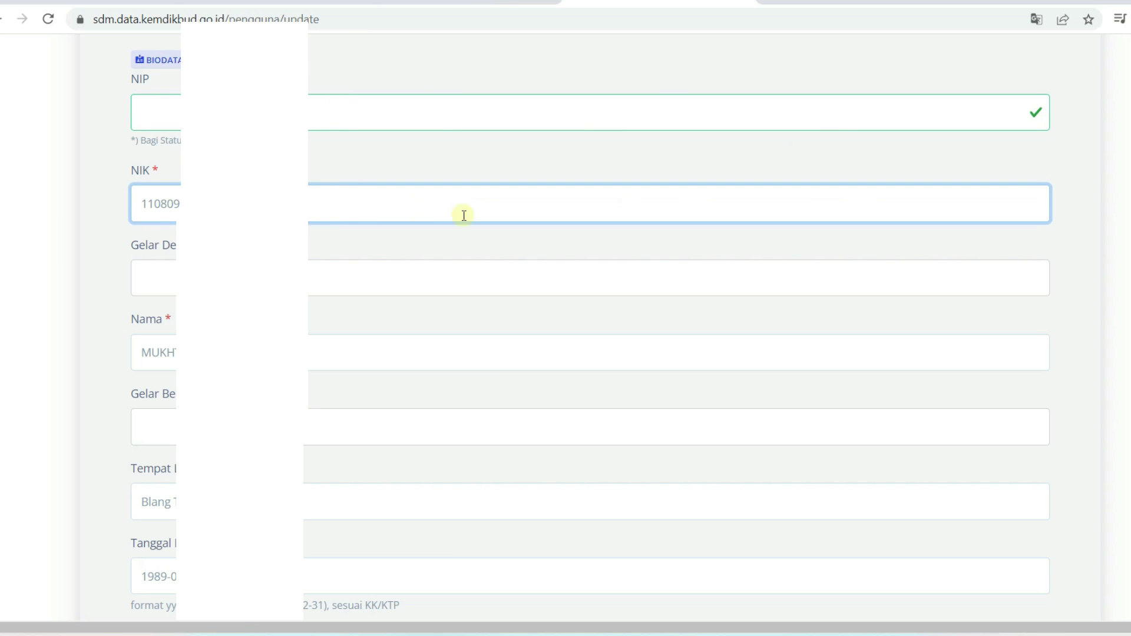
scroll(308, 248, down, 3)
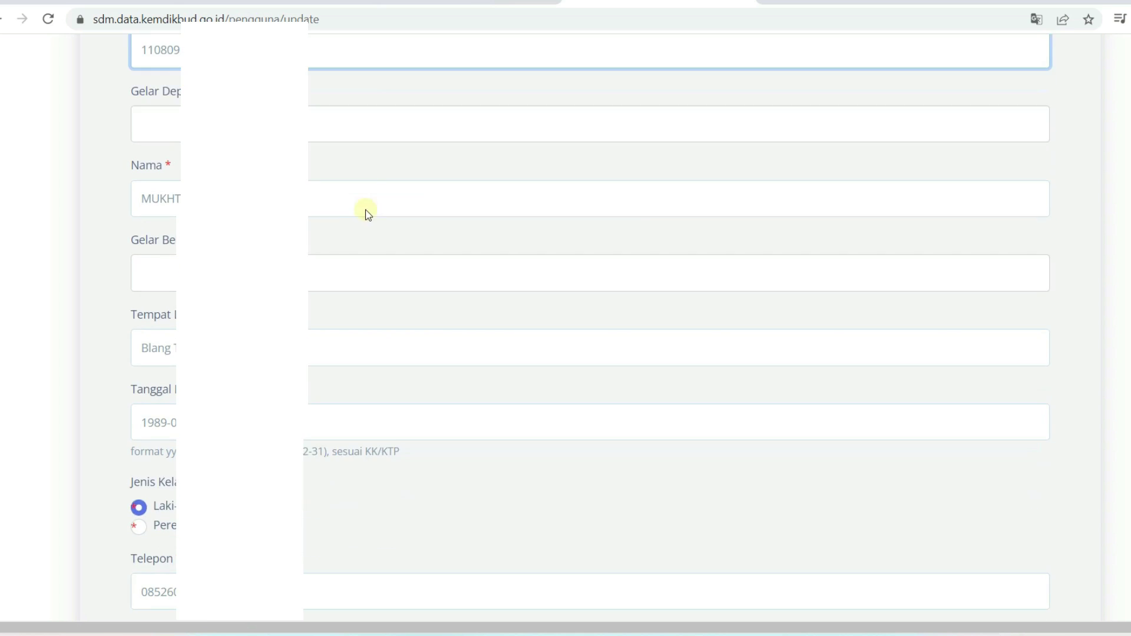
click(310, 123)
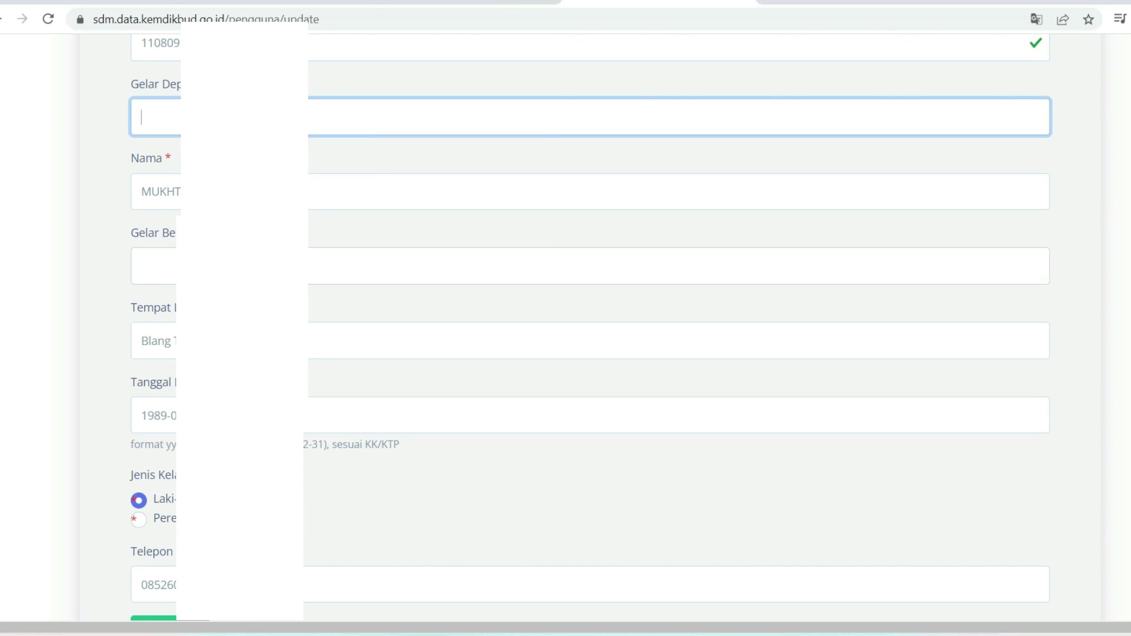
click(155, 191)
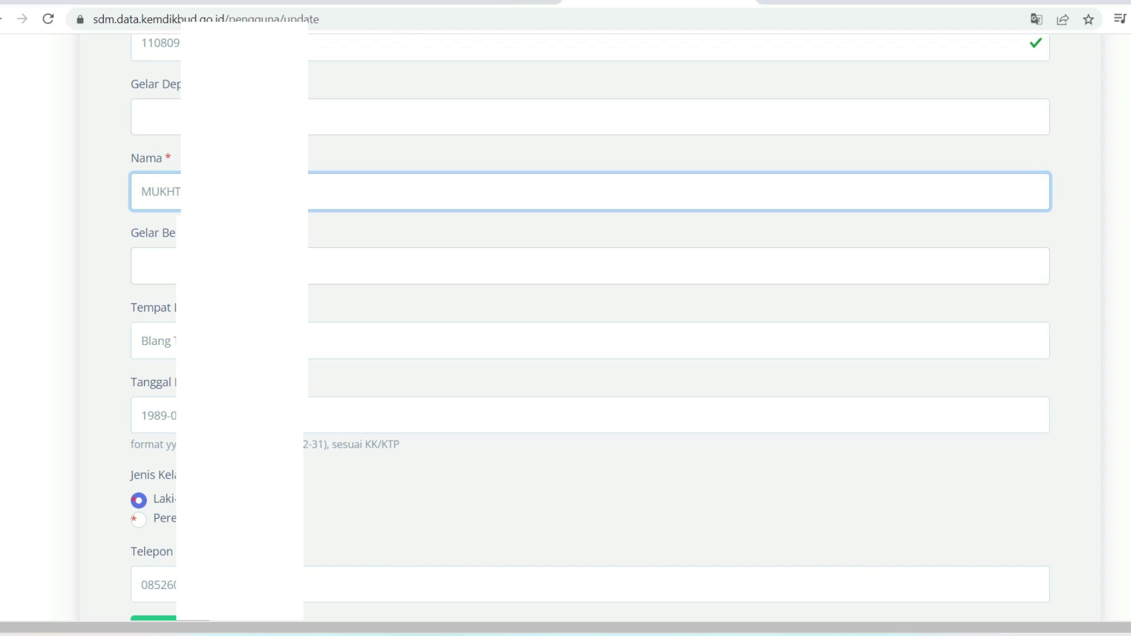
click(154, 266)
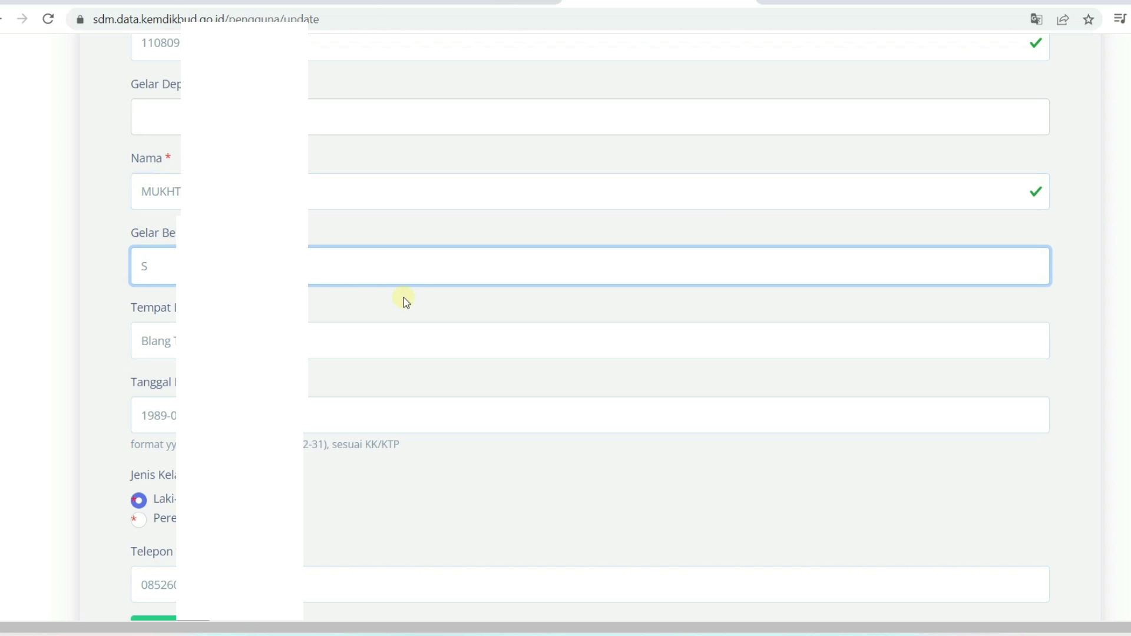
key(Return)
Check the birthplace, birth date and phone number, then save the biodata
click(154, 341)
scroll(327, 312, down, 2)
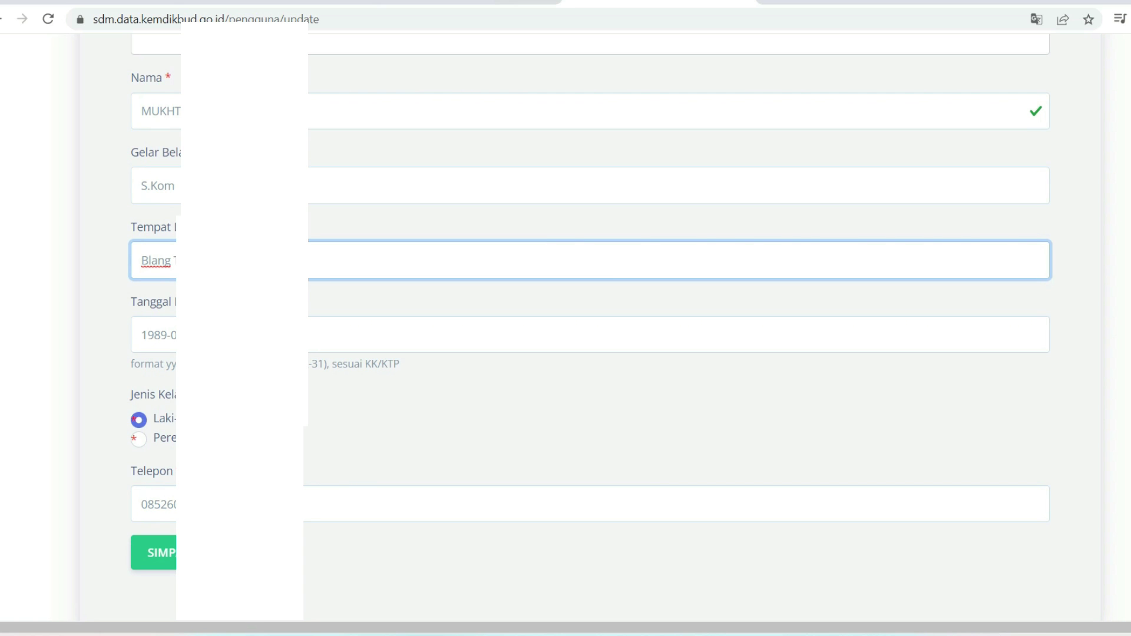
click(154, 334)
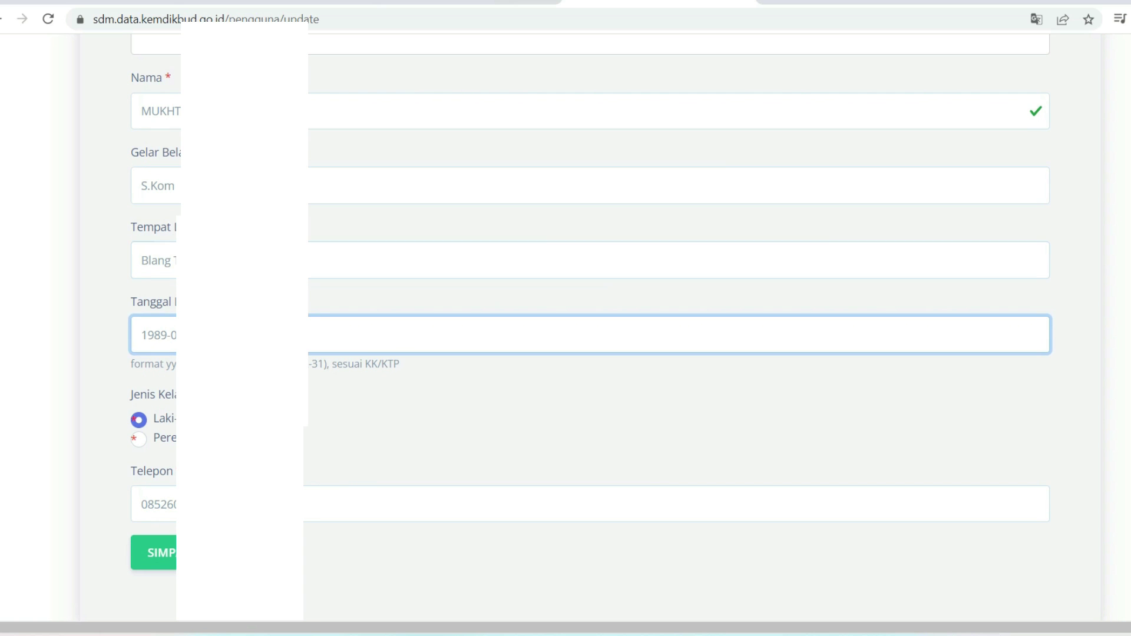
scroll(366, 377, down, 2)
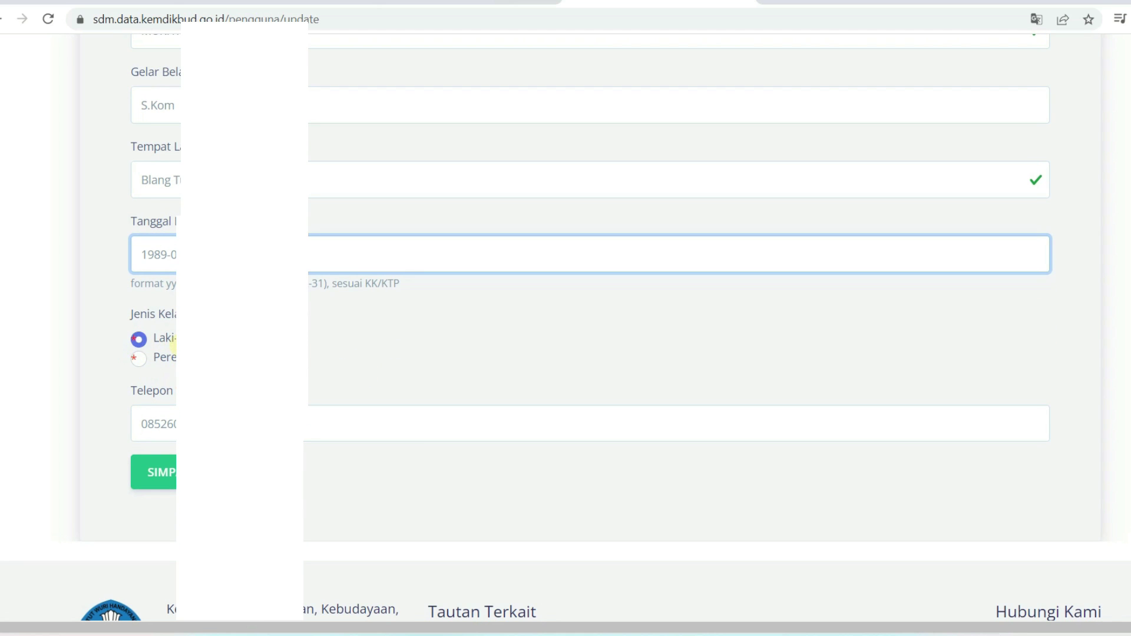
click(328, 407)
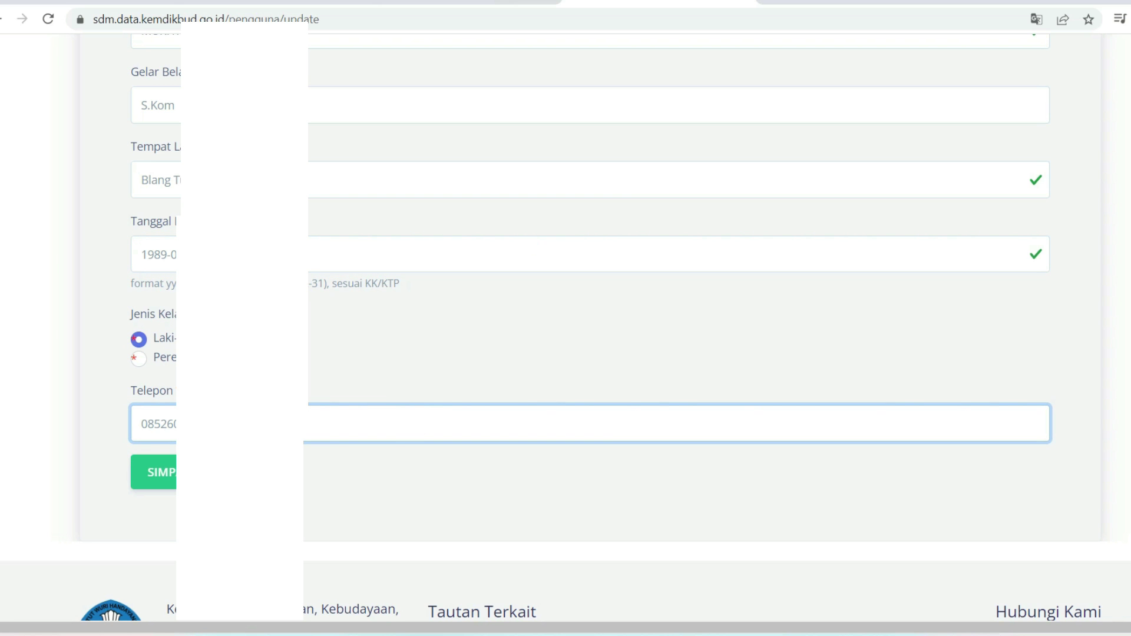
scroll(363, 384, up, 5)
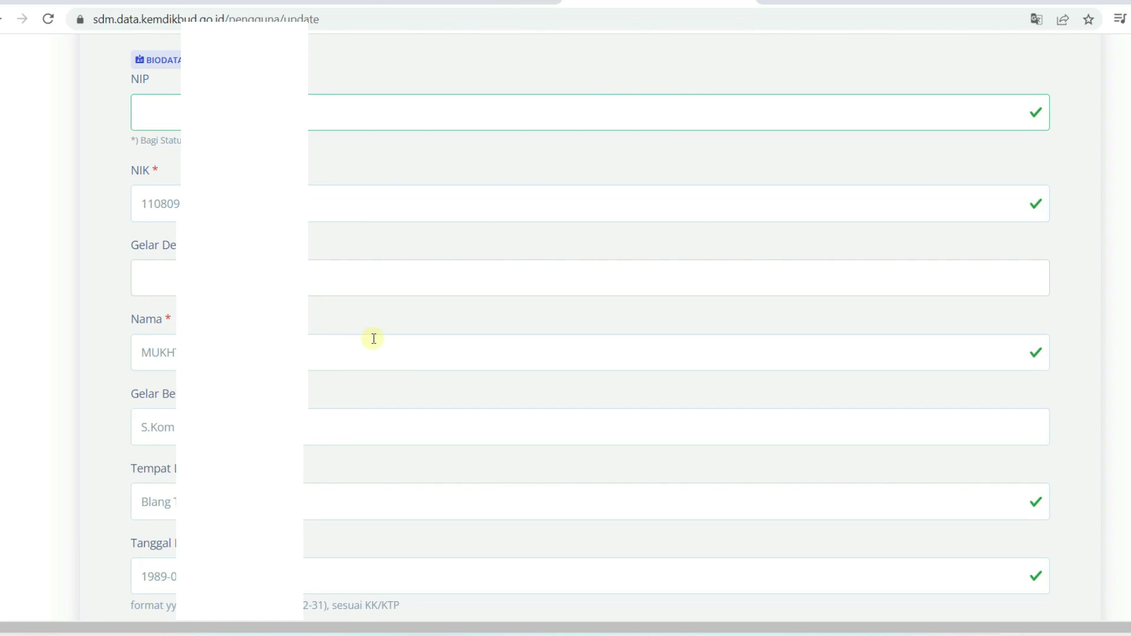
scroll(373, 338, down, 5)
click(172, 393)
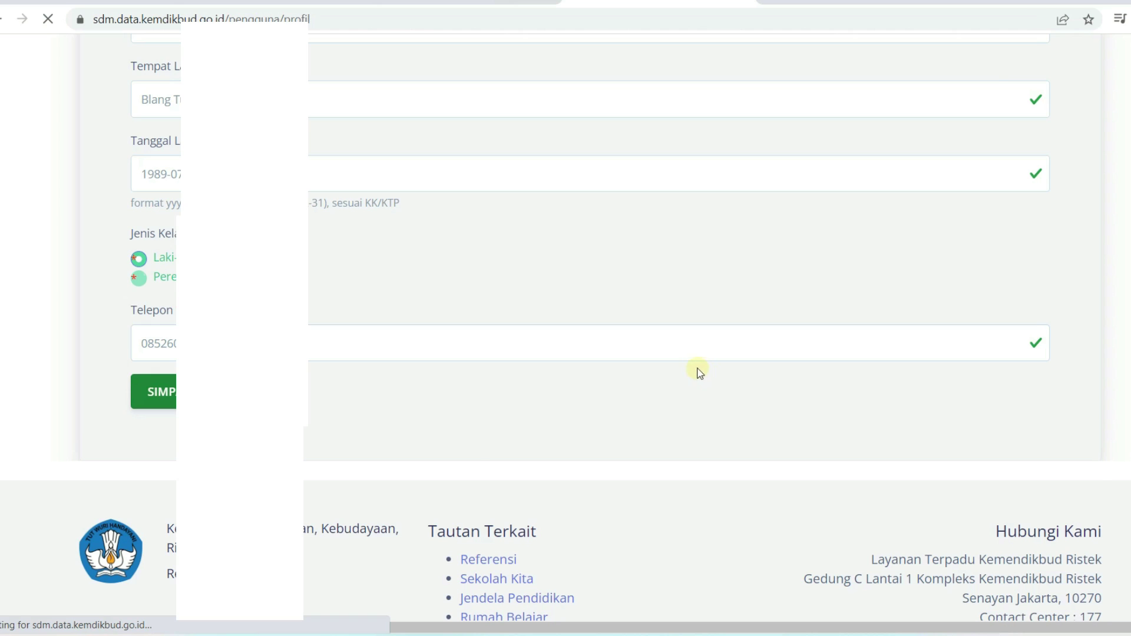
Review the saved profile and its 'Berhasil' banner, then open the account menu
scroll(780, 246, down, 5)
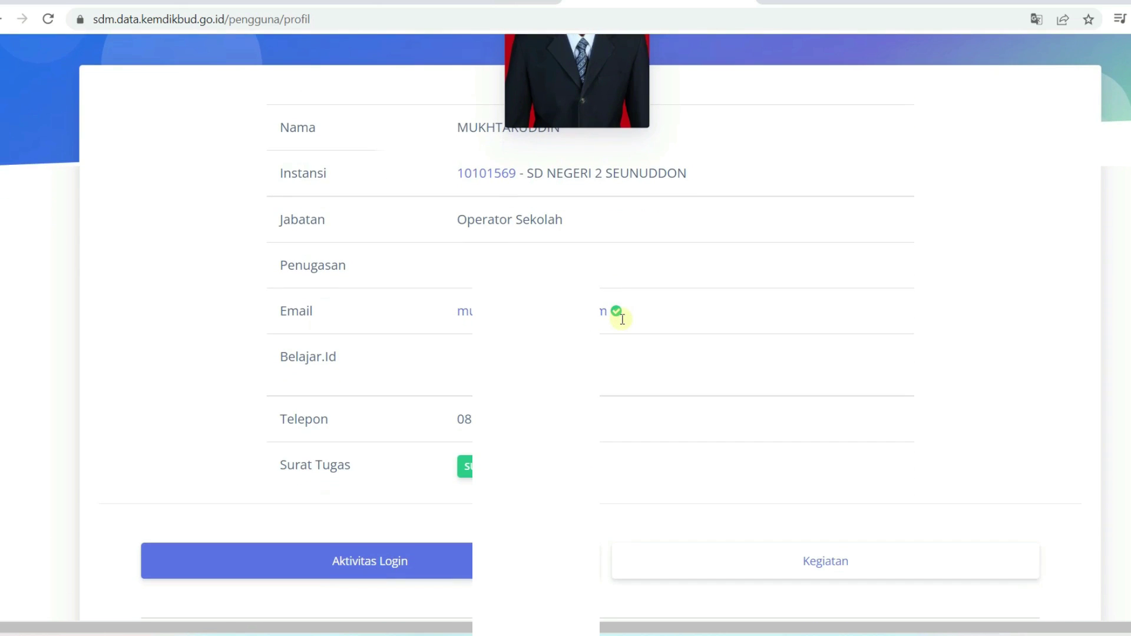
scroll(694, 270, up, 4)
scroll(1086, 148, up, 2)
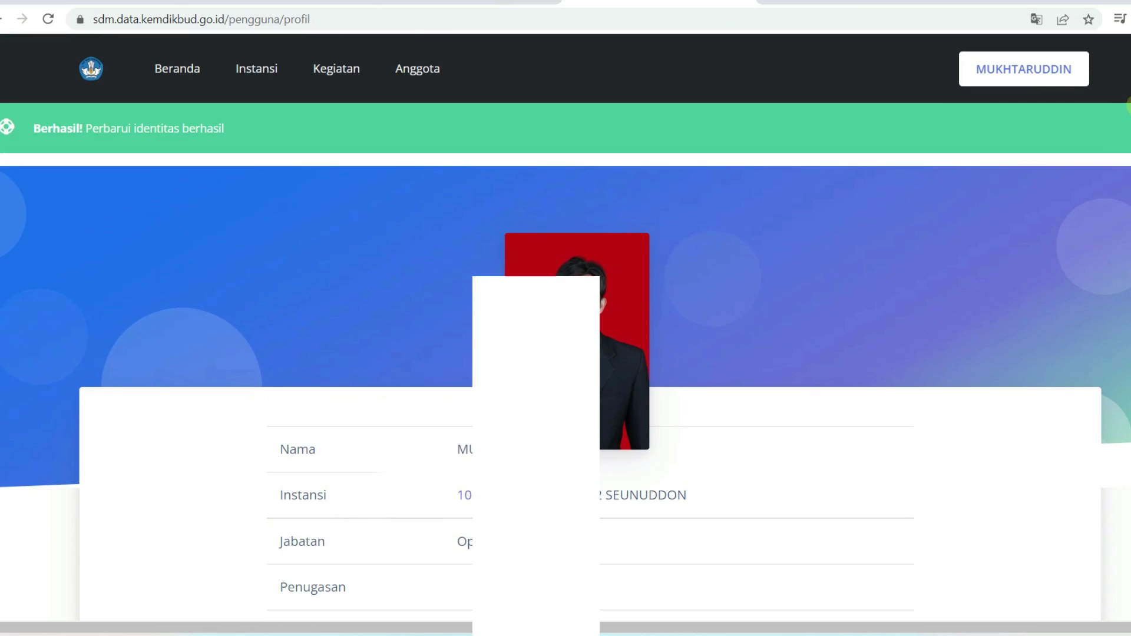
click(1007, 70)
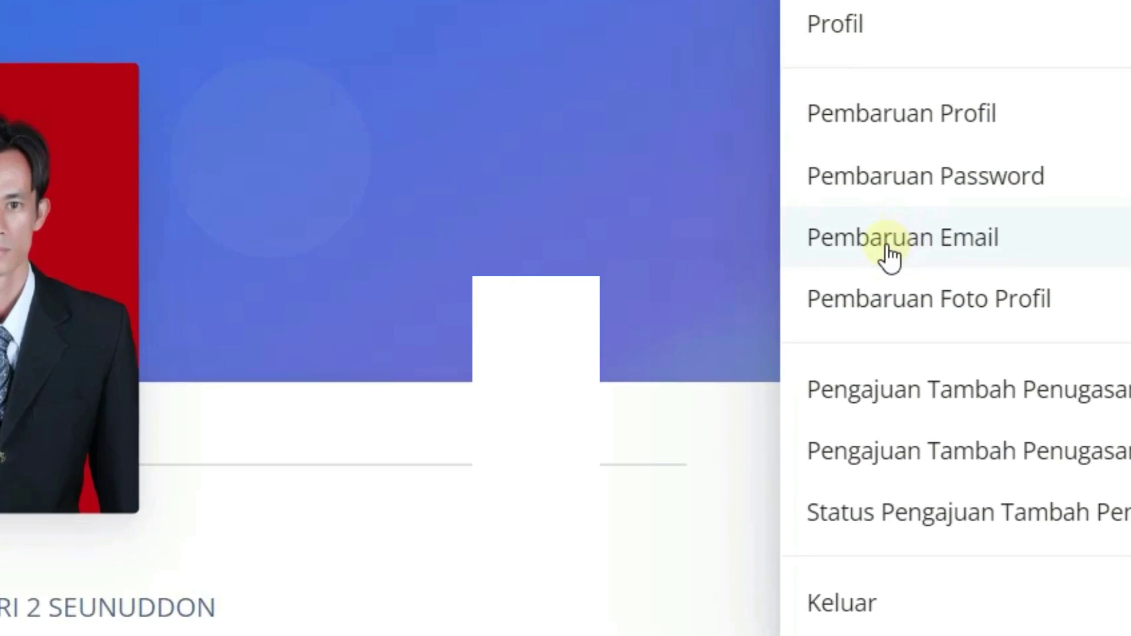
In Pembaruan Email, enter the new Gmail address as Email Baru and try saving it
click(971, 250)
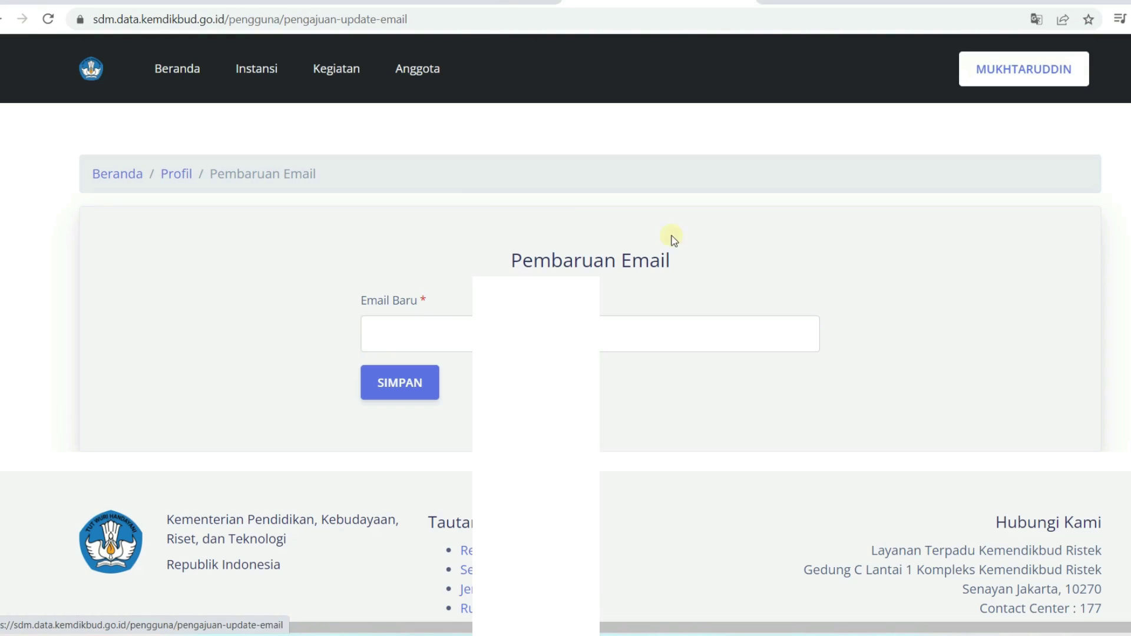
click(409, 341)
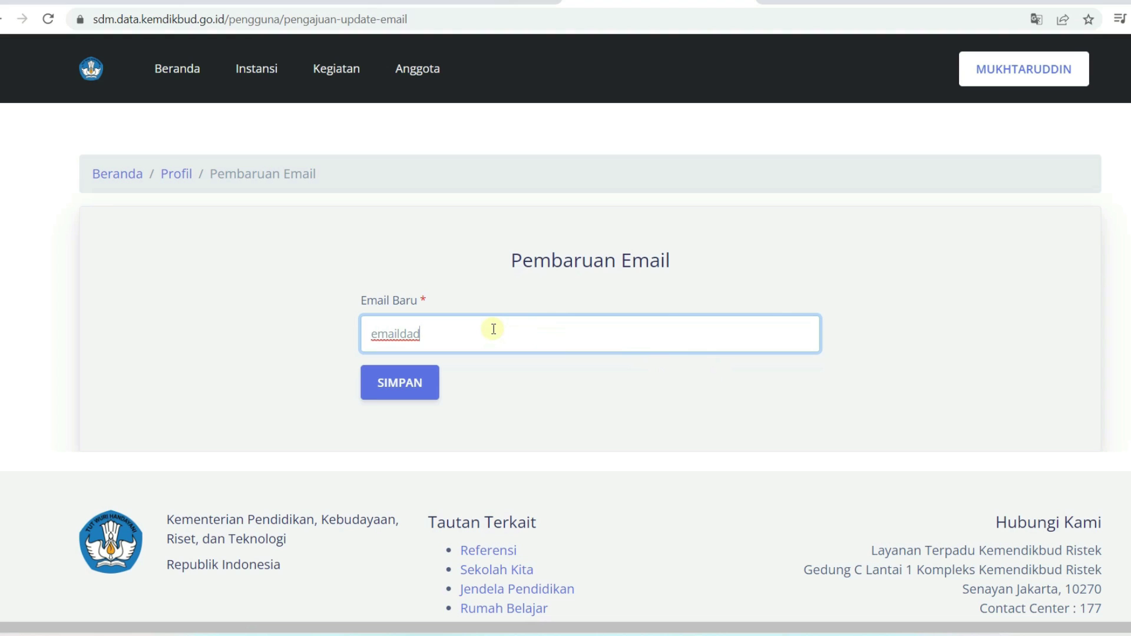
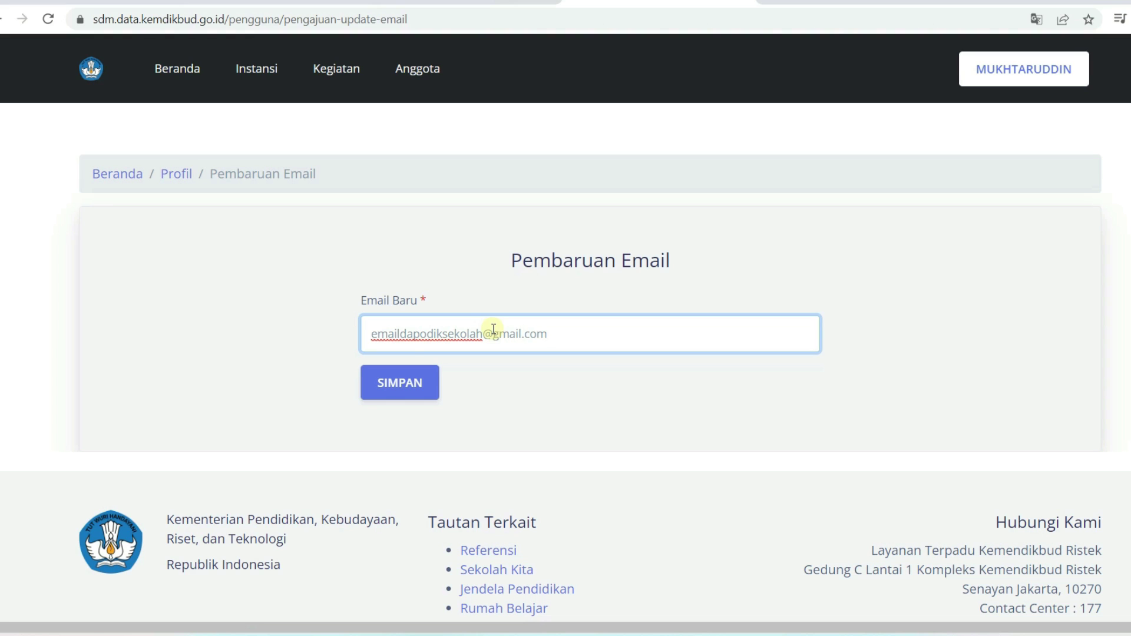
click(404, 384)
key(ctrl+t)
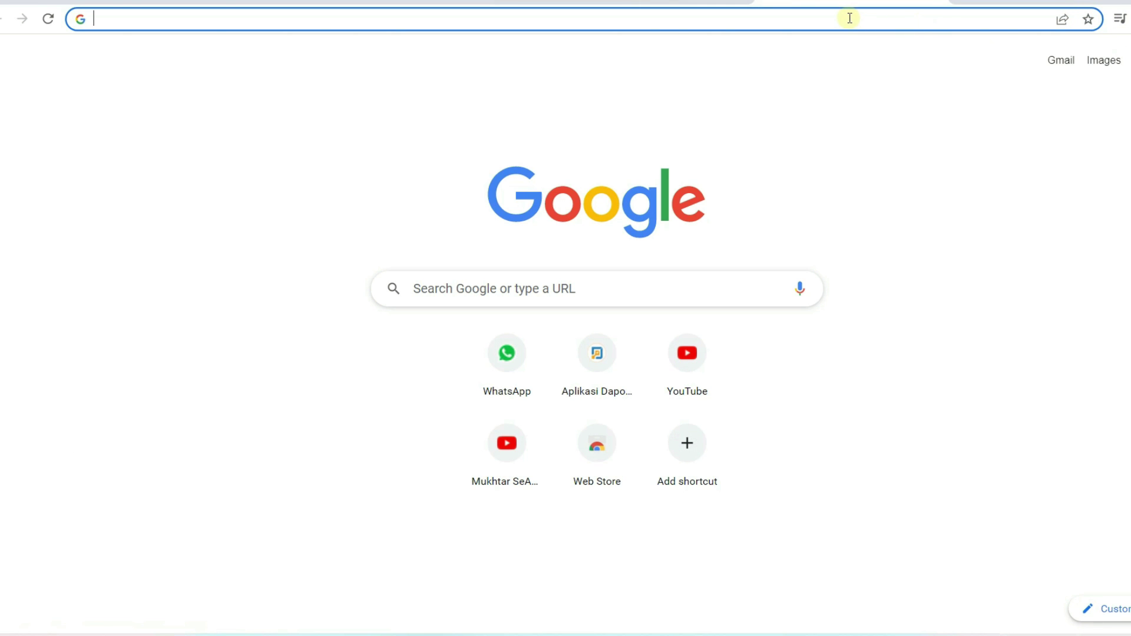
Visit the Gmail about page via the 'gm' suggestion, then return to the SDM email form
text(gm)
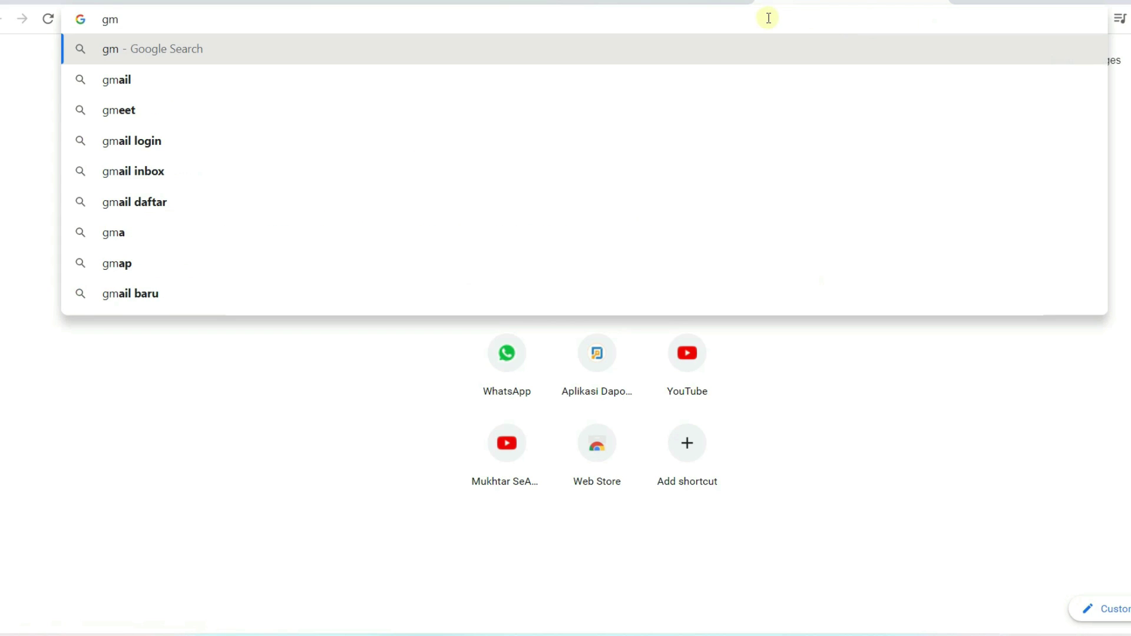
click(353, 77)
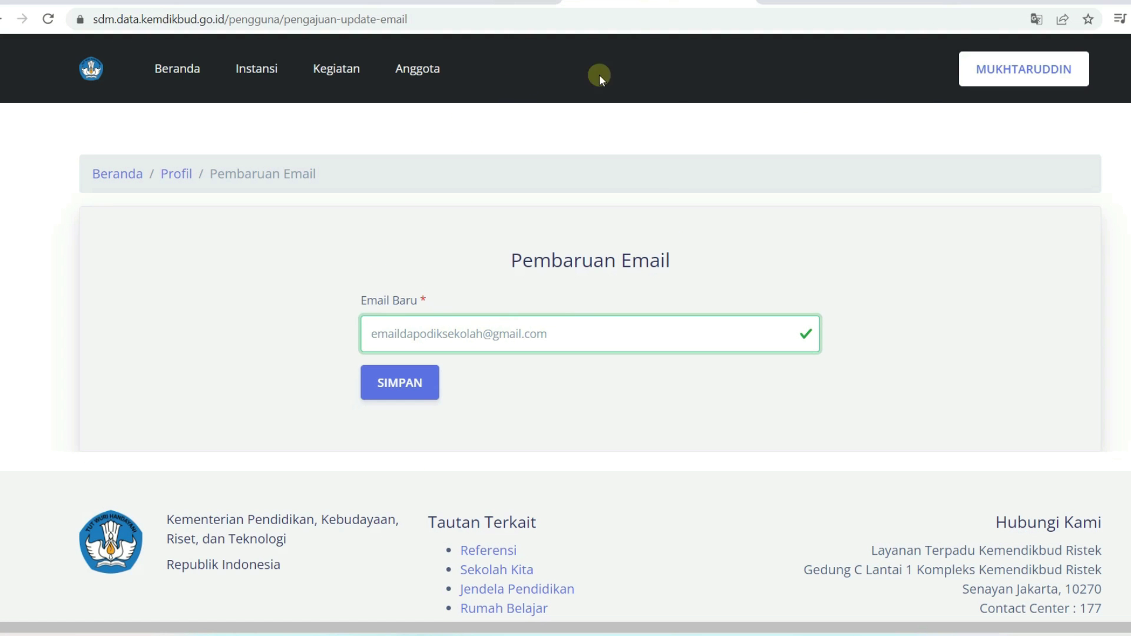
click(1044, 69)
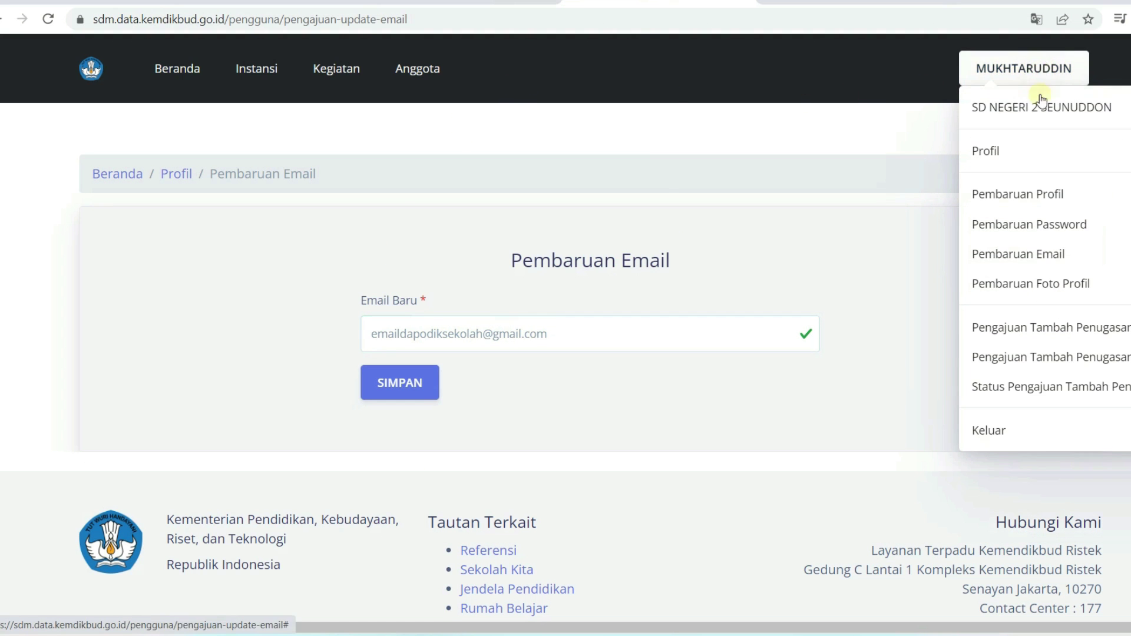
Open Pembaruan Password and step through the Password Lama, Password Baru and Konfirmasi fields
click(1028, 154)
click(1043, 69)
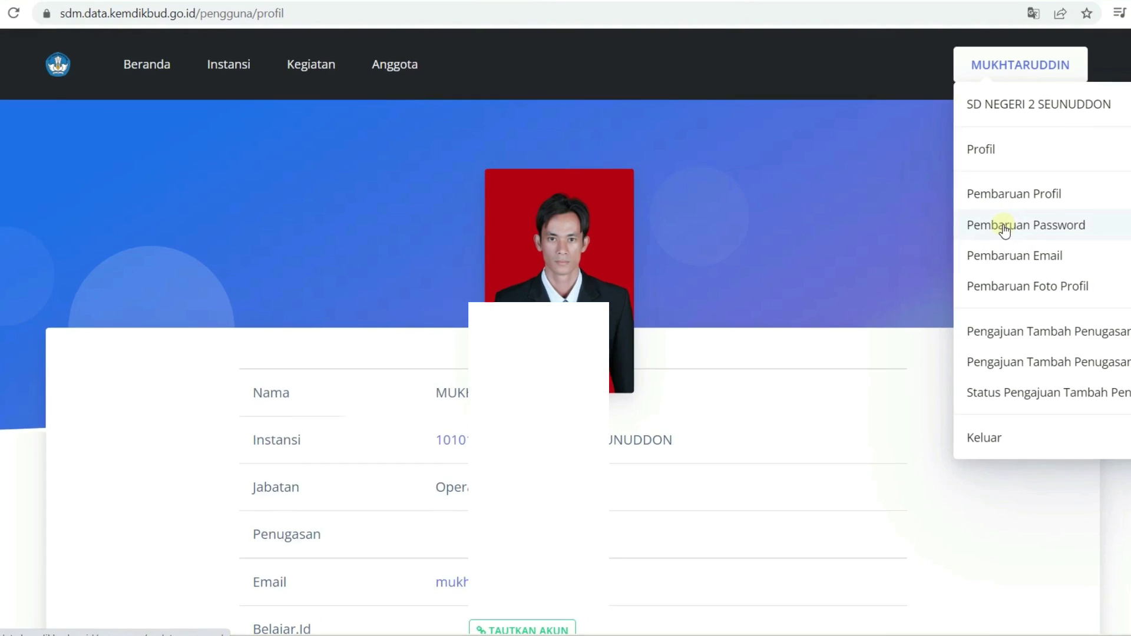
click(969, 234)
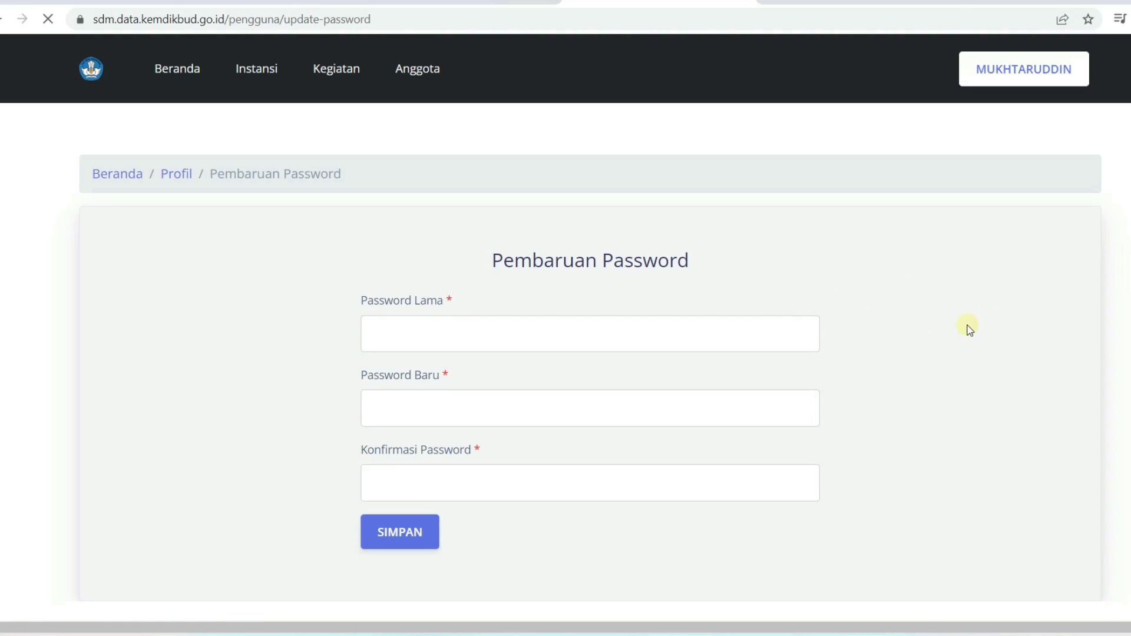
click(499, 330)
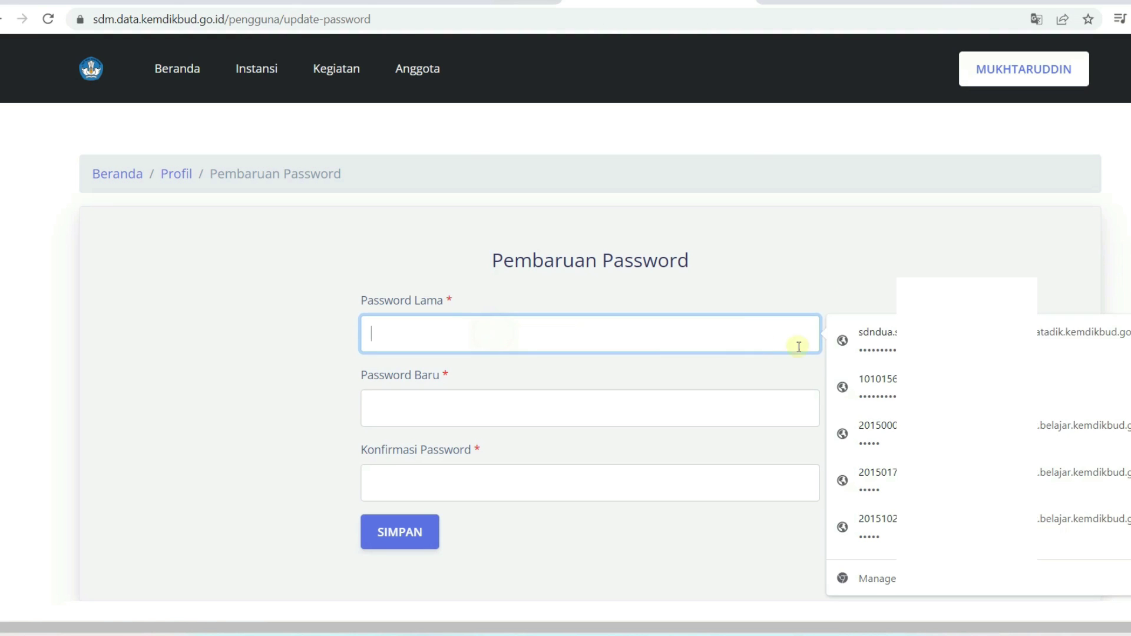
click(557, 406)
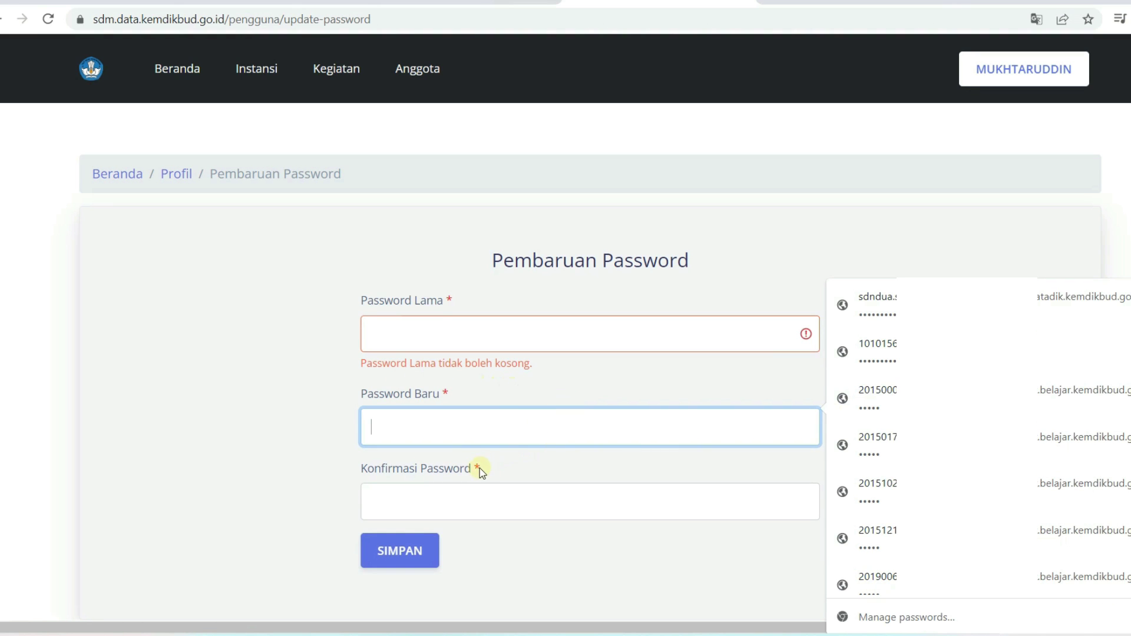
click(450, 492)
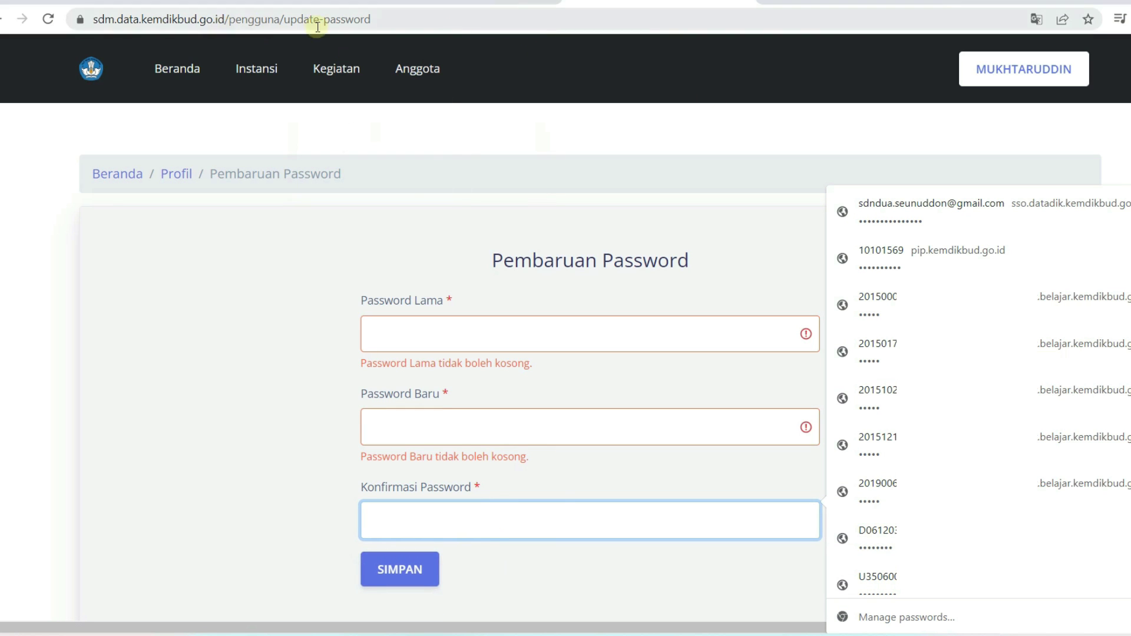
mouse_move(1009, 69)
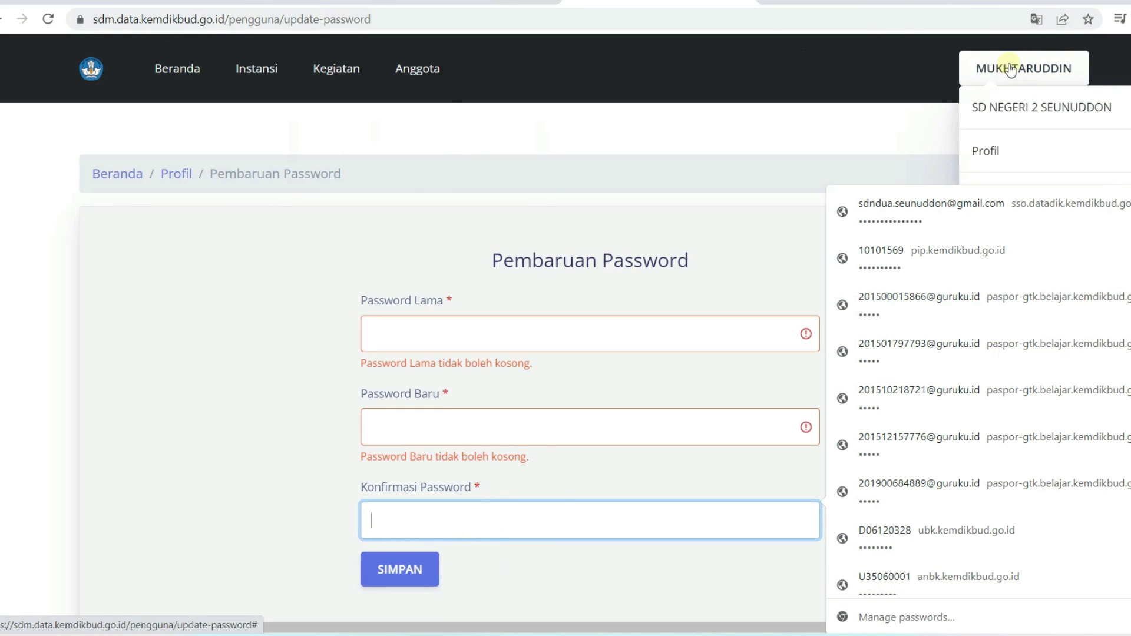
click(1012, 70)
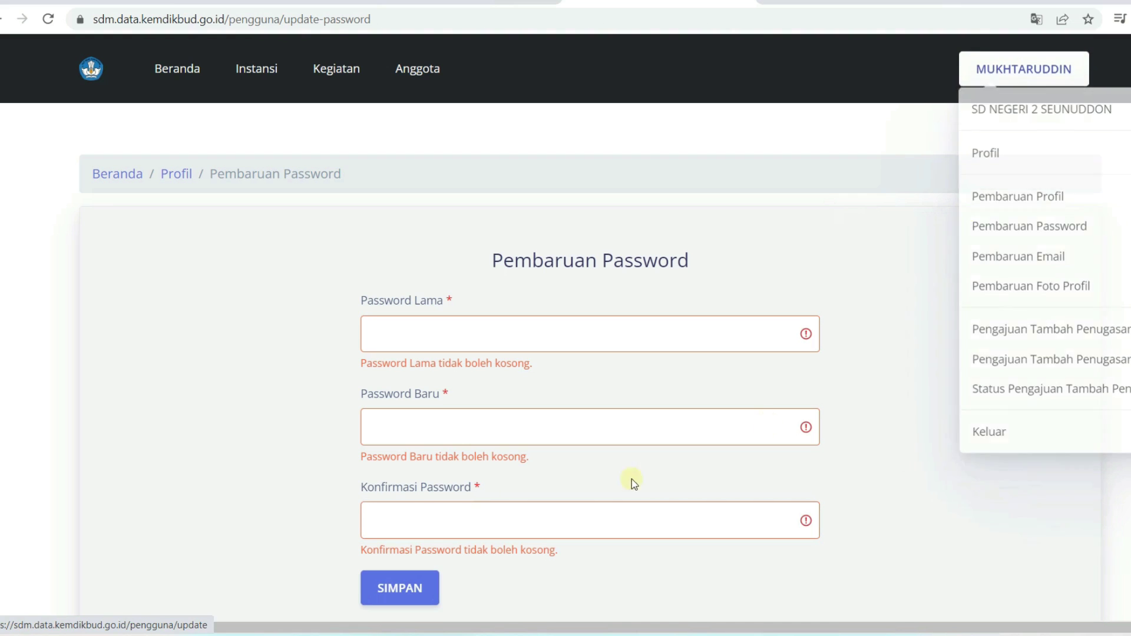
mouse_move(1035, 71)
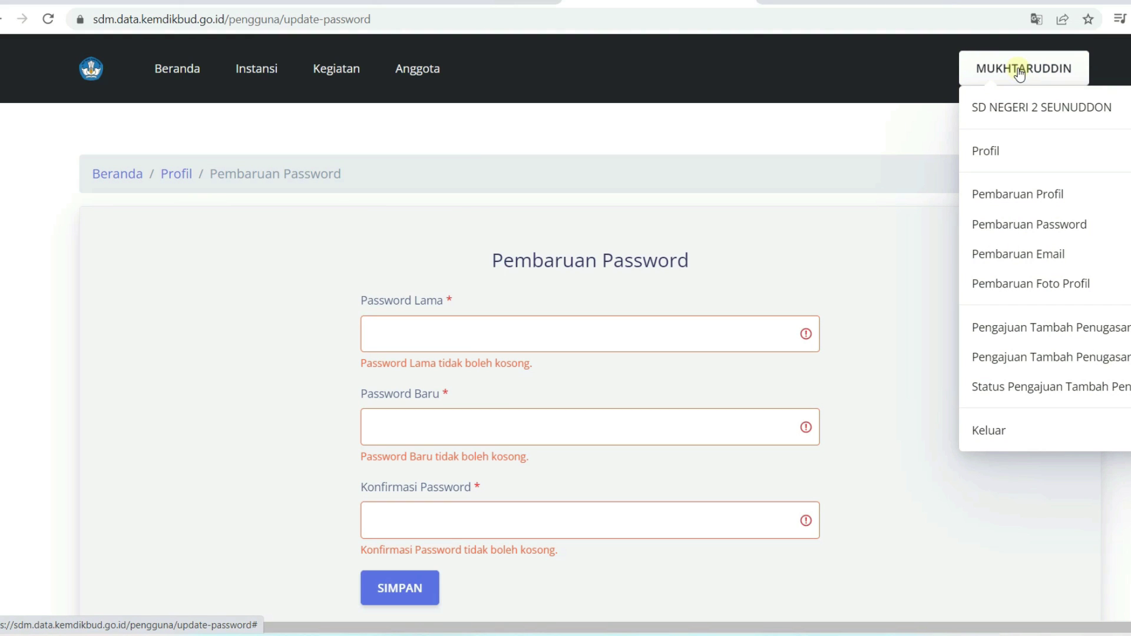
Open the SD NEGERI 2 SEUNUDDON institution page from the account menu
click(1027, 109)
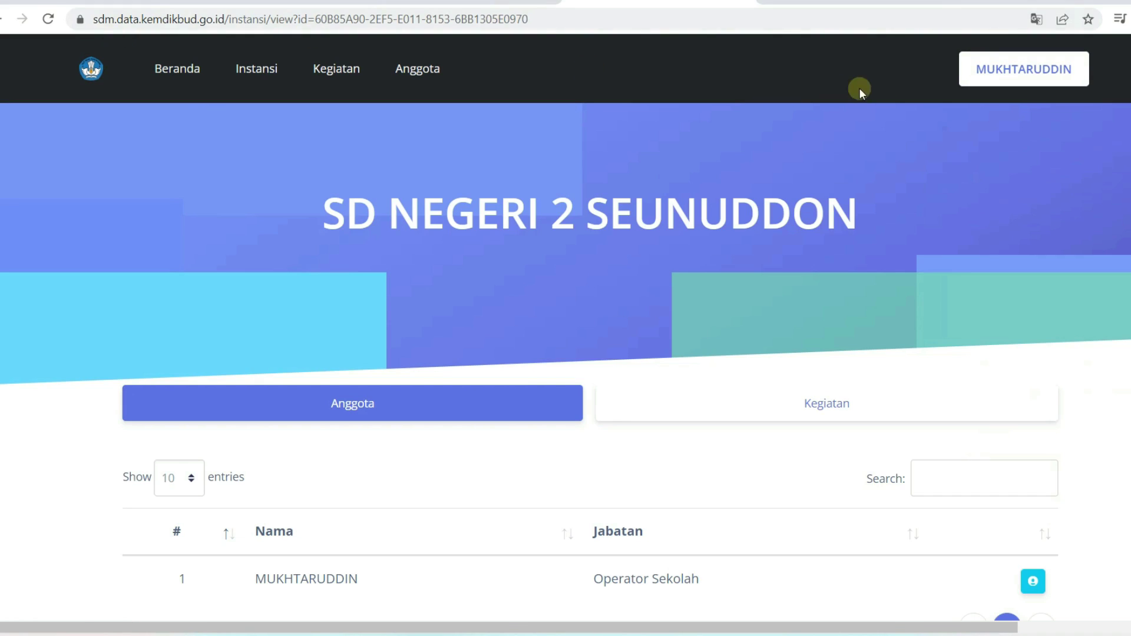
click(1016, 74)
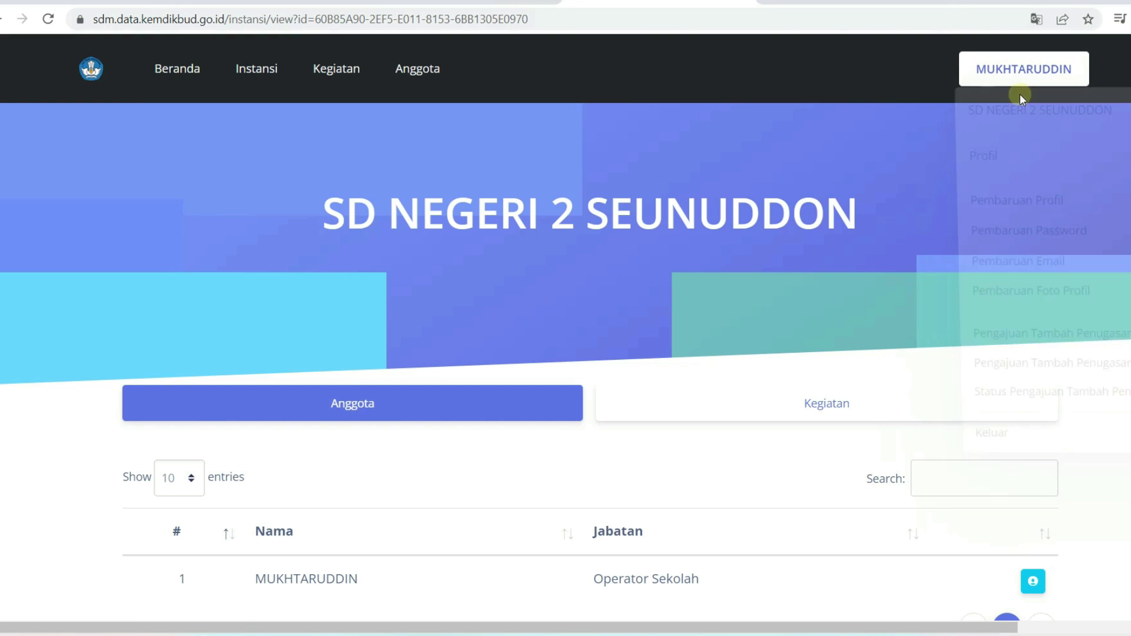
click(938, 143)
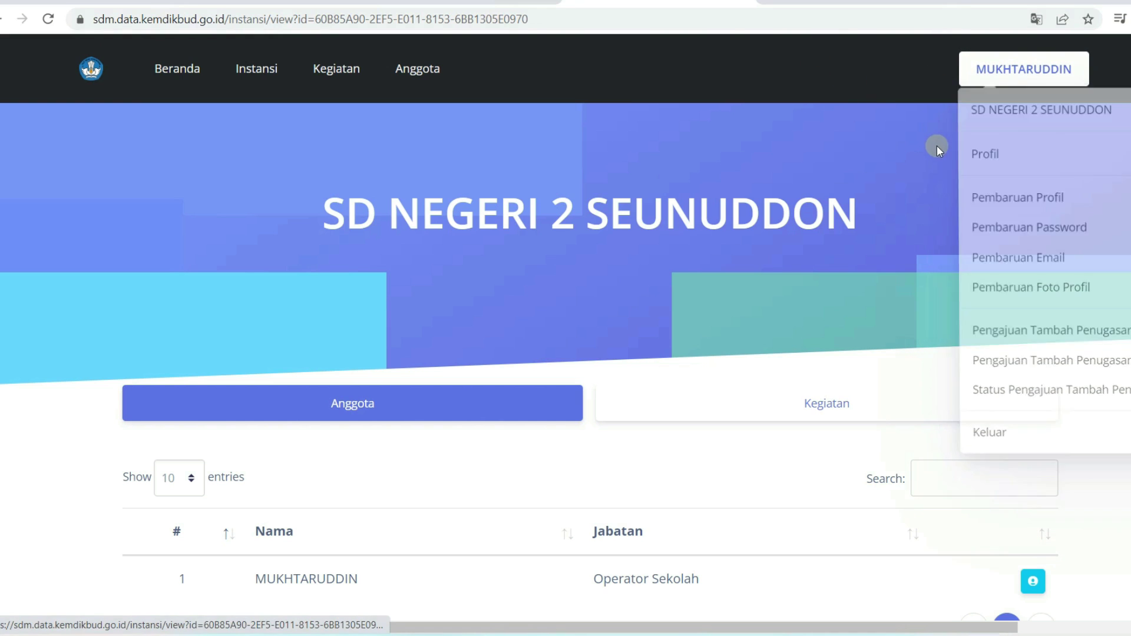
click(1022, 81)
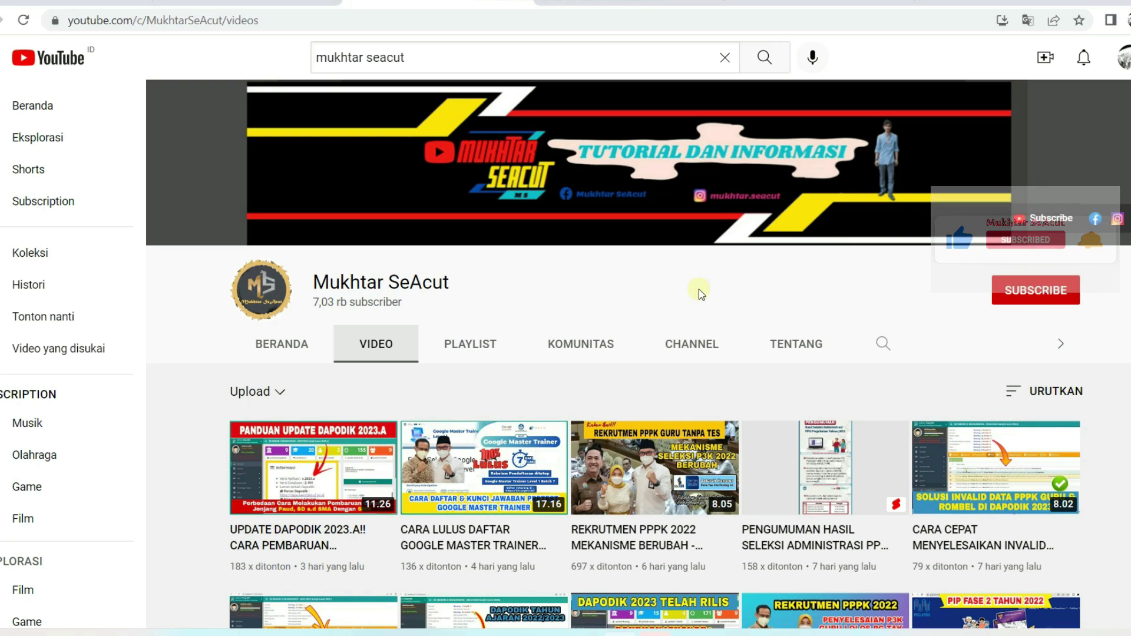
scroll(681, 300, down, 15)
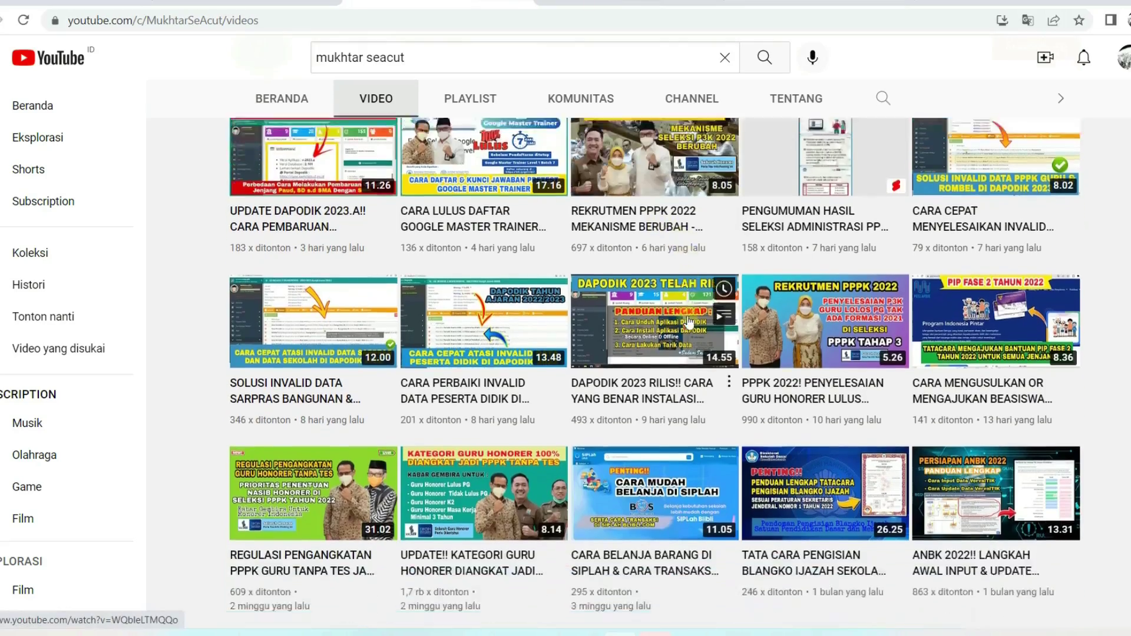
scroll(705, 244, down, 7)
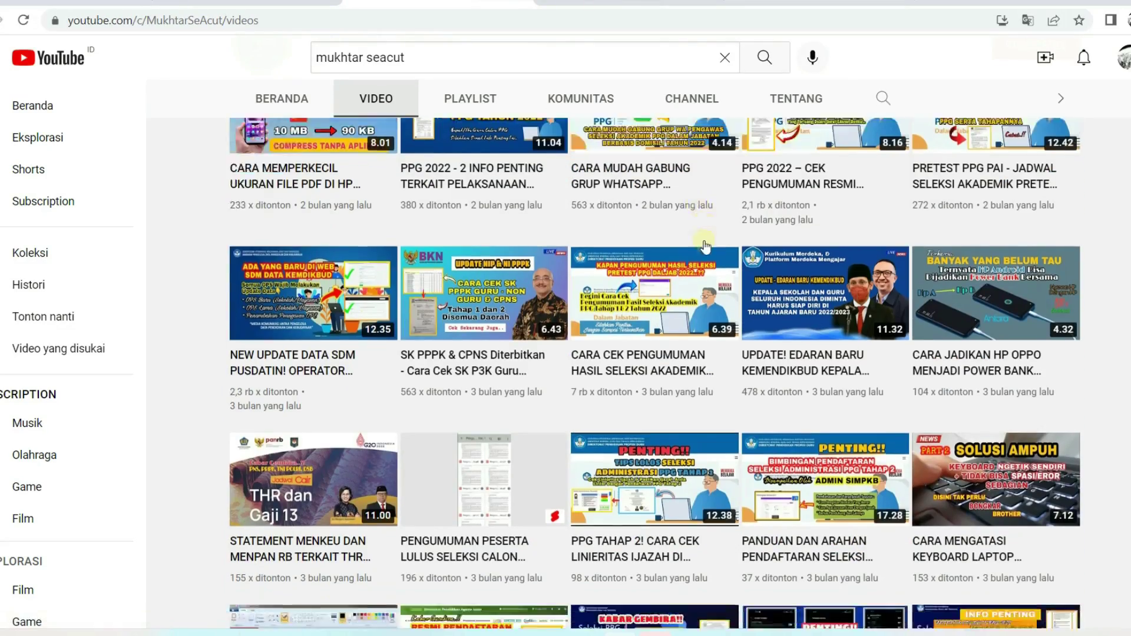
scroll(706, 248, up, 20)
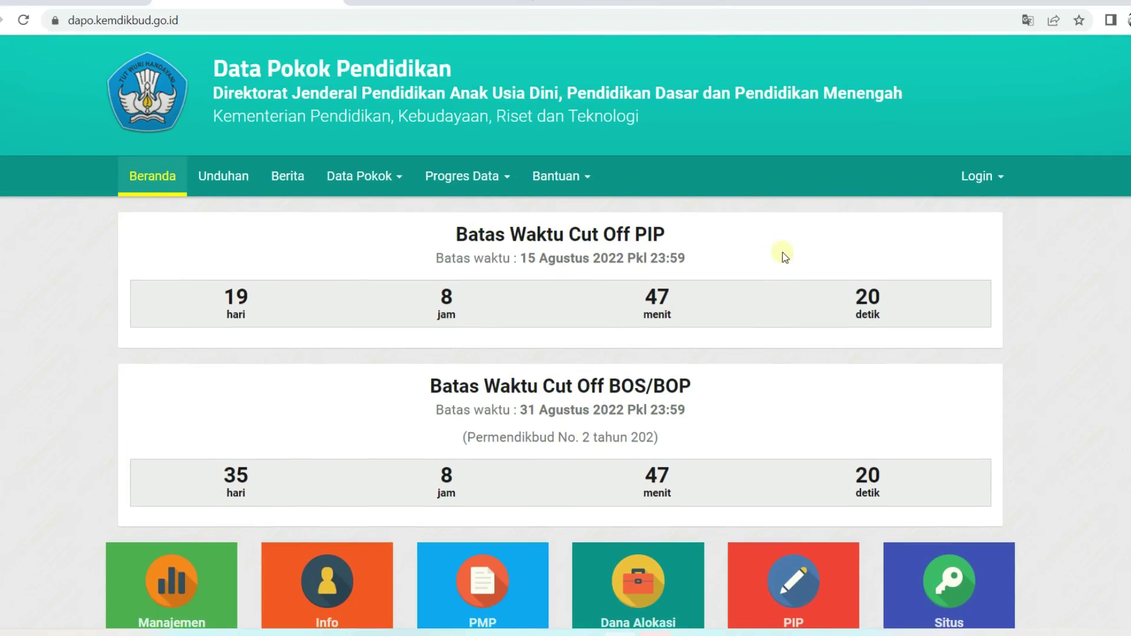
Scroll through the Dapodik portal news, then switch back to the YouTube channel's videos
scroll(780, 256, down, 6)
scroll(892, 232, down, 14)
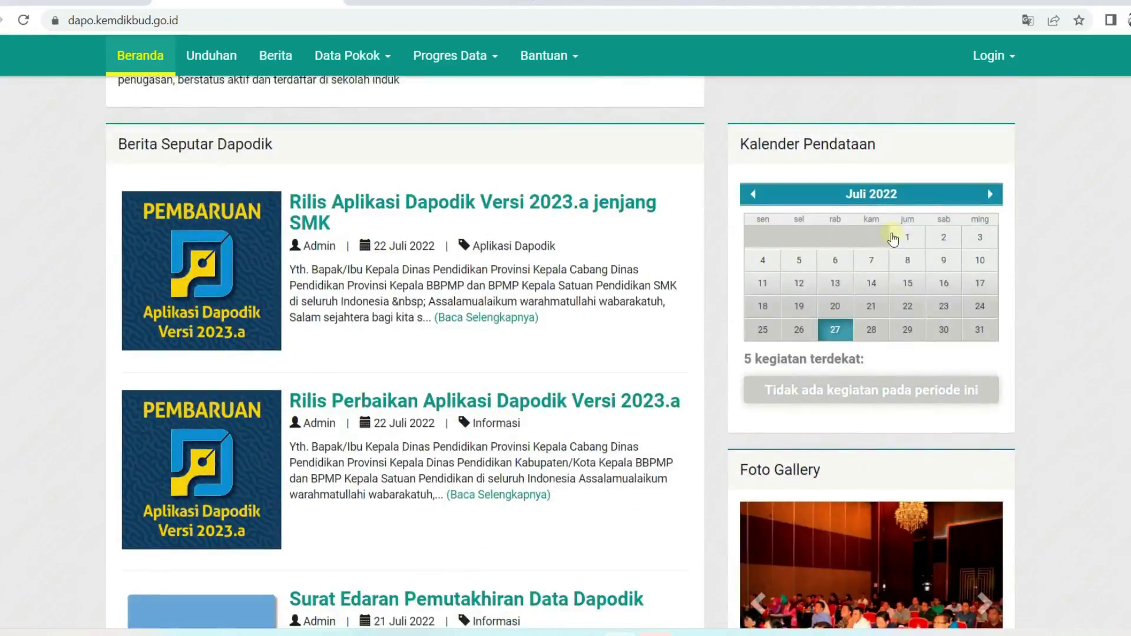
scroll(228, 184, down, 2)
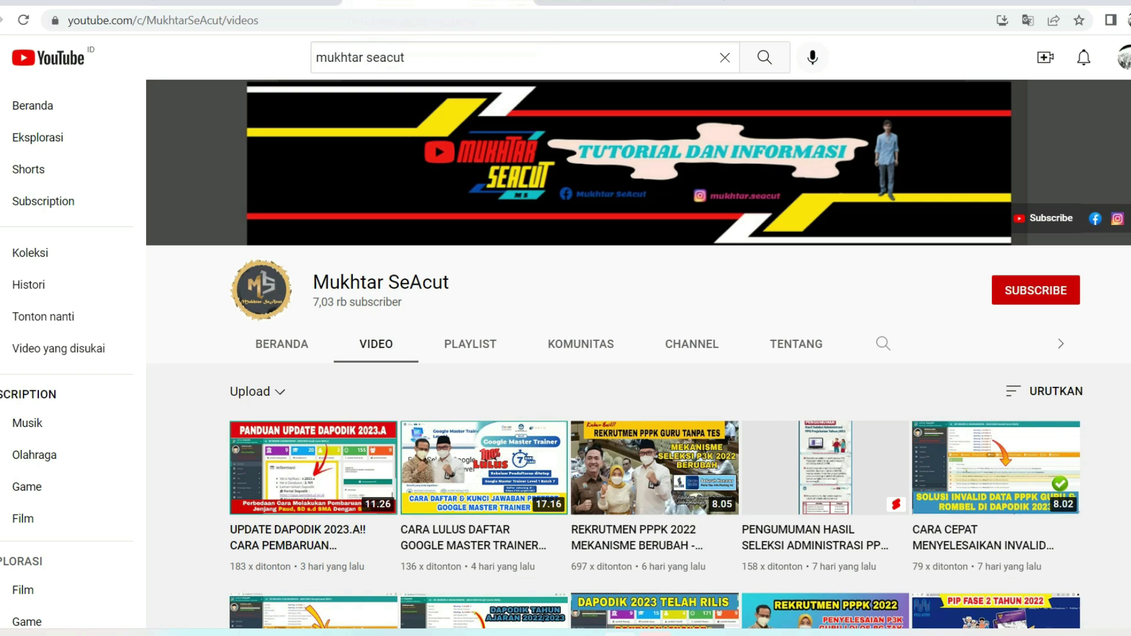
click(439, 2)
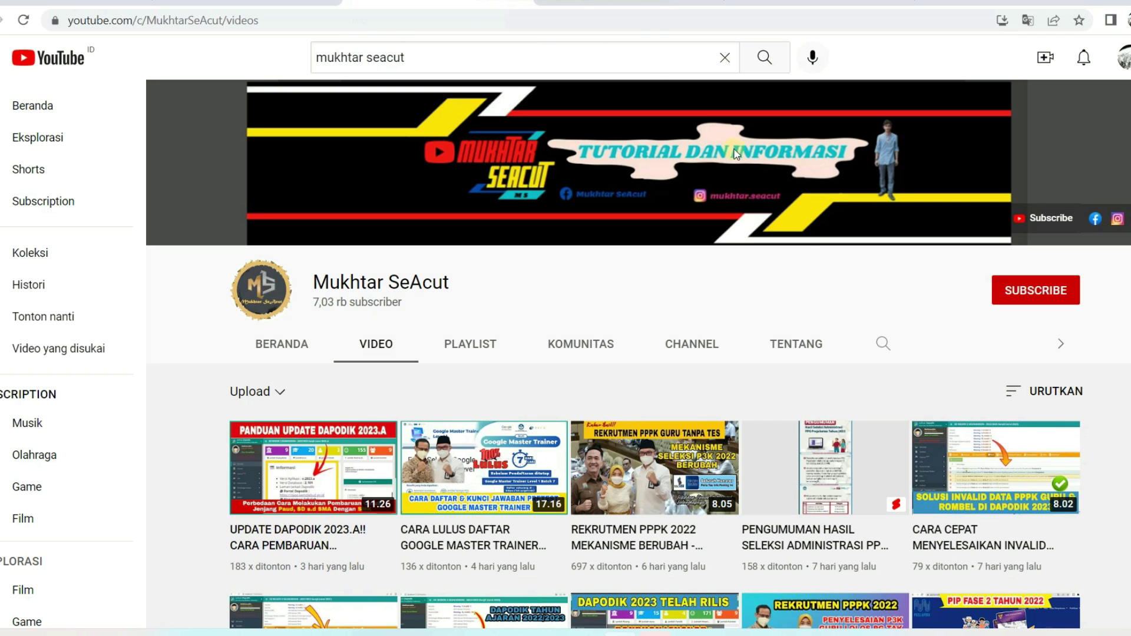